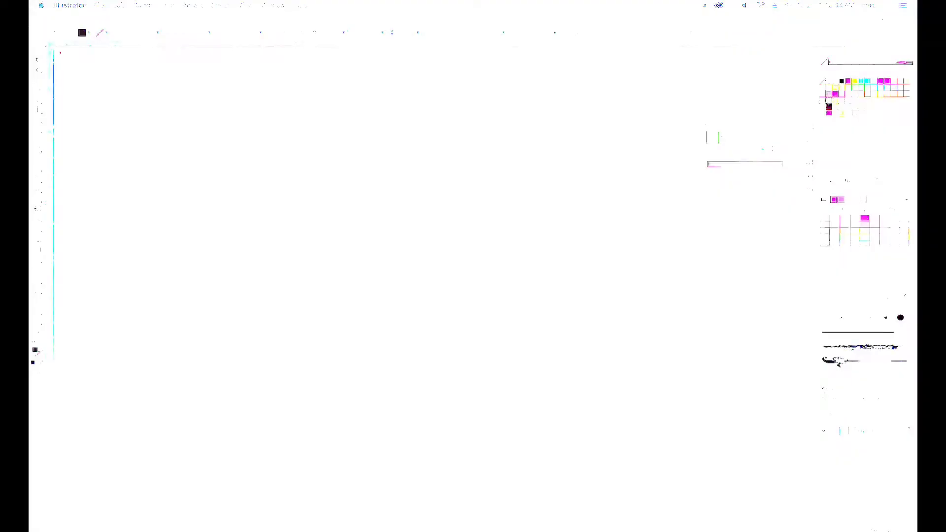
Step: Type 'bye', scale it up into large black text and move it near the artboard centre
{"action": "type", "text": "bye"}
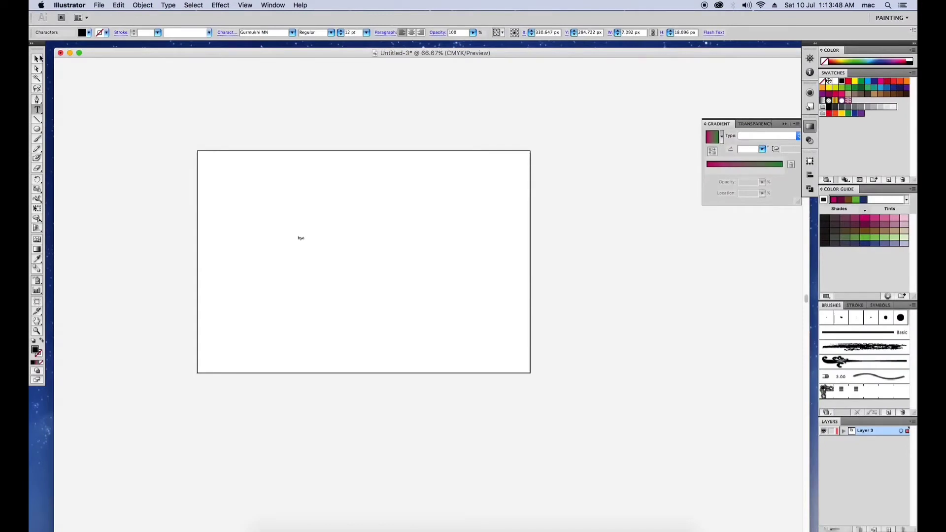
{"action": "key", "text": "Escape"}
{"action": "mouse_move", "coordinate": [306, 244]}
{"action": "left_mouse_down"}
{"action": "mouse_move", "coordinate": [439, 344]}
{"action": "mouse_move", "coordinate": [425, 353]}
{"action": "left_mouse_up"}
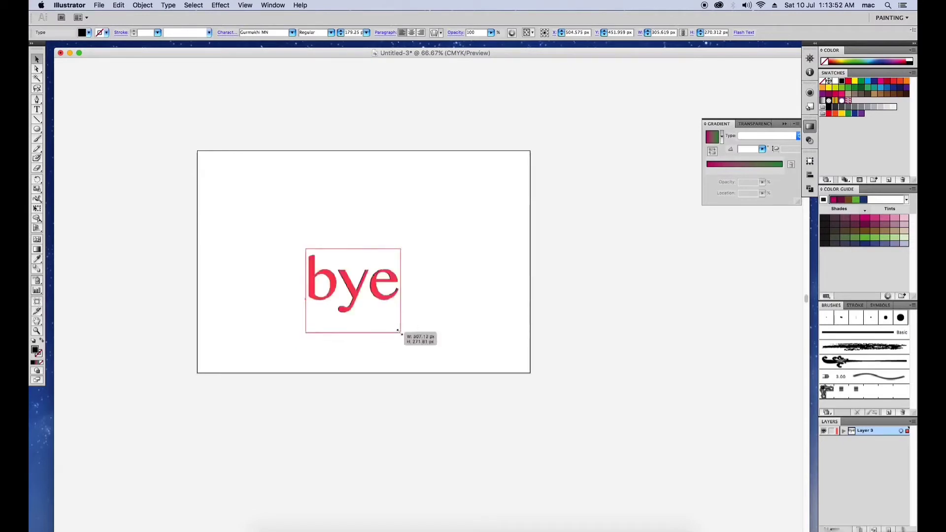
{"action": "left_click", "coordinate": [390, 304]}
{"action": "left_click_drag", "start_coordinate": [371, 232], "coordinate": [441, 357]}
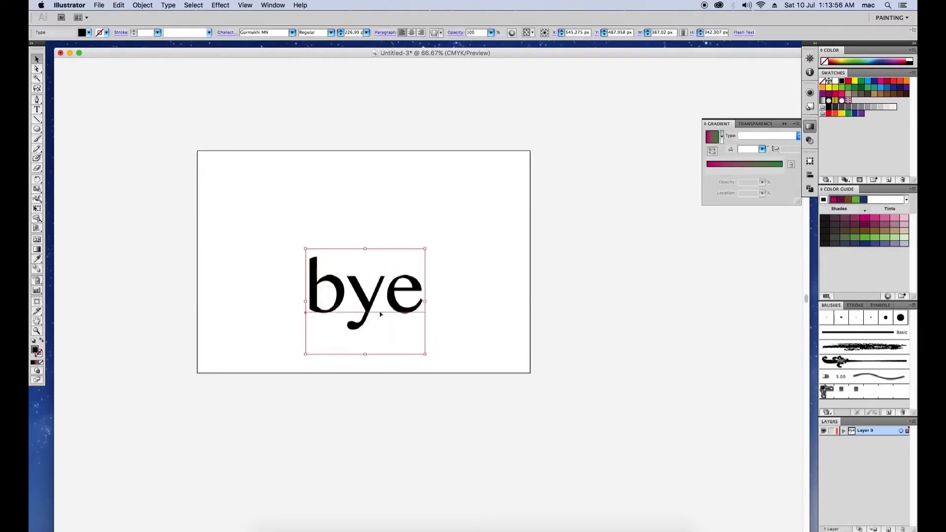
{"action": "left_click_drag", "start_coordinate": [380, 313], "coordinate": [375, 295]}
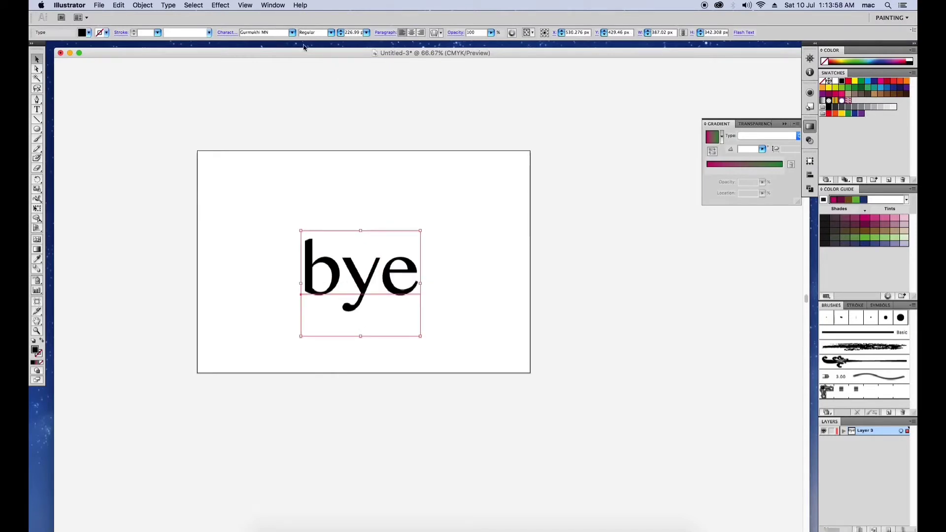
Step: Set the 'bye' text to the Grayscale Signature script font and nudge it into place
{"action": "left_click", "coordinate": [293, 33]}
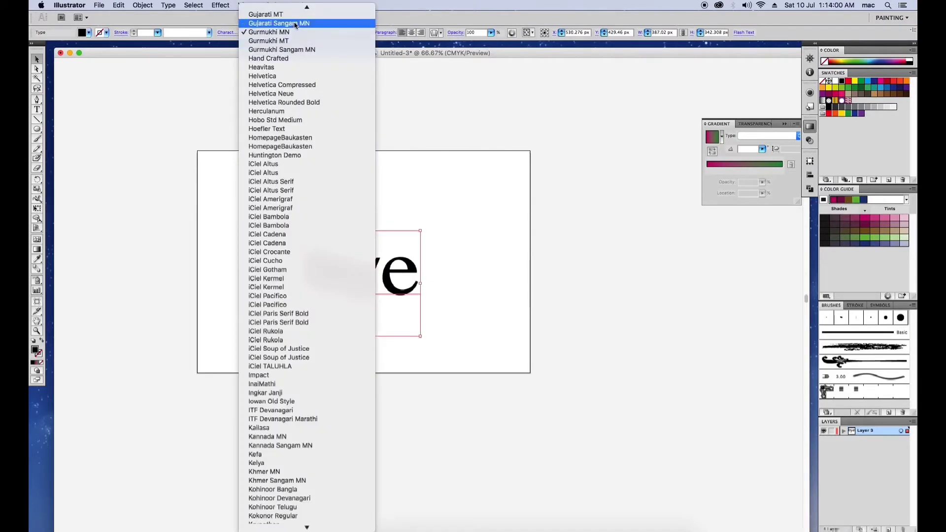
{"action": "scroll", "coordinate": [296, 18], "scroll_direction": "up", "scroll_amount": 3}
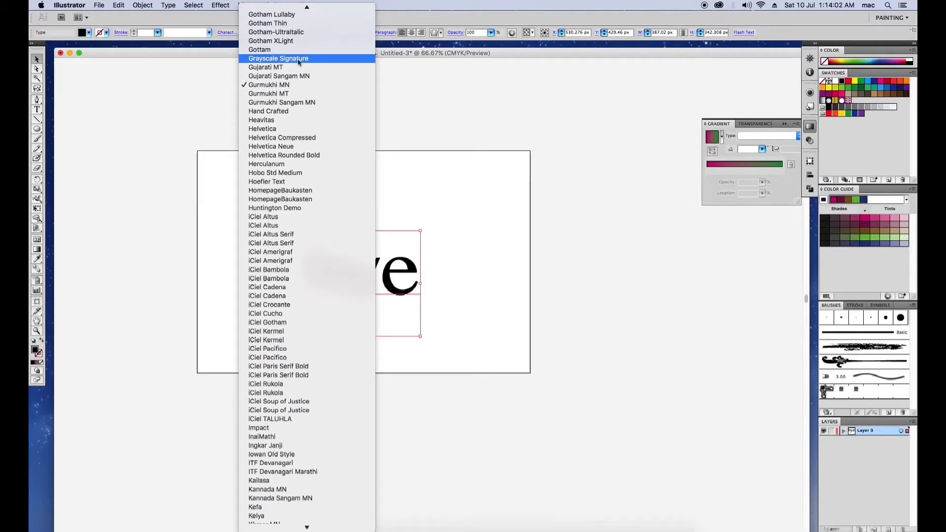
{"action": "left_click", "coordinate": [282, 59]}
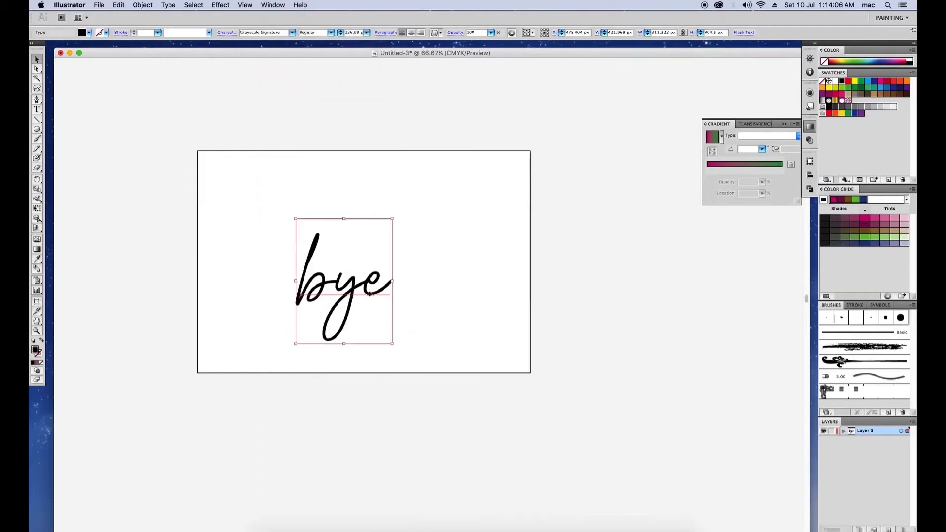
{"action": "left_click_drag", "start_coordinate": [370, 294], "coordinate": [387, 285]}
{"action": "left_click", "coordinate": [448, 259]}
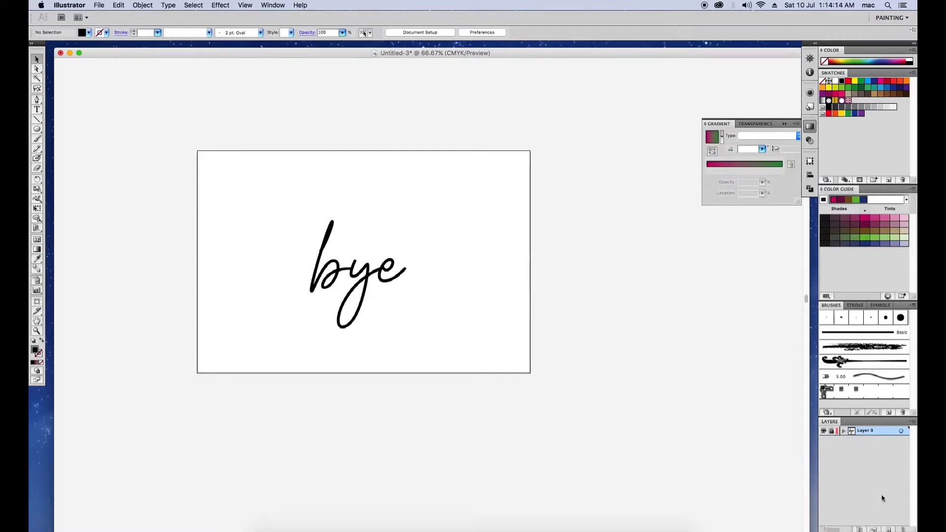
Step: Add a new layer and set the Paintbrush to a pinkish-red stroke with no fill
{"action": "left_click", "coordinate": [889, 528]}
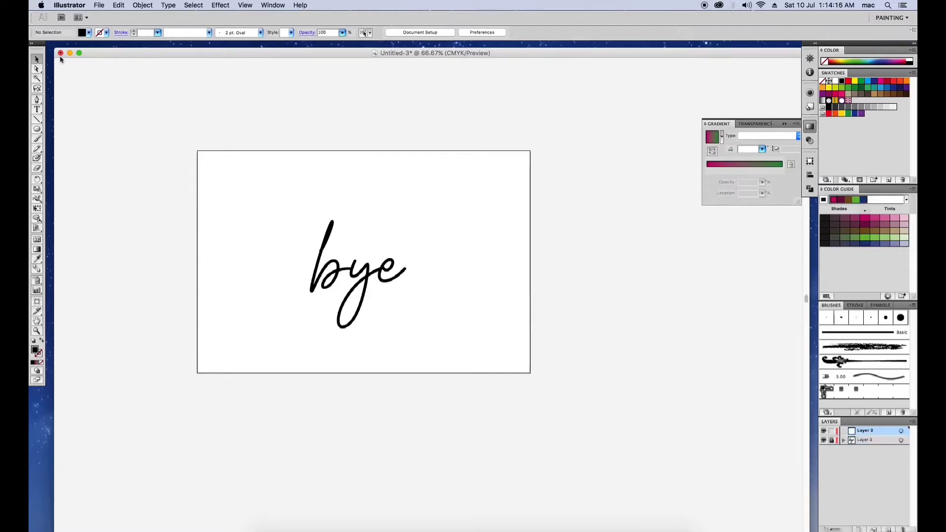
{"action": "left_click", "coordinate": [36, 141]}
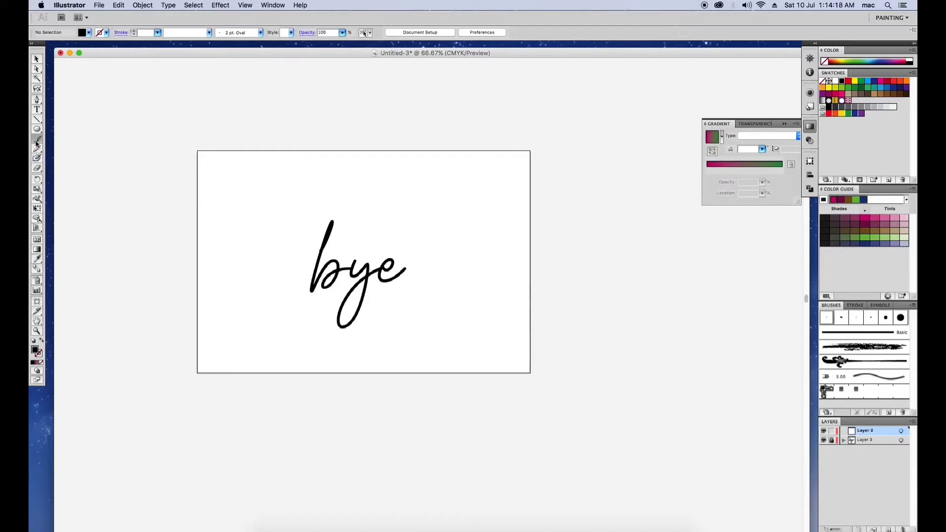
{"action": "left_click", "coordinate": [42, 340]}
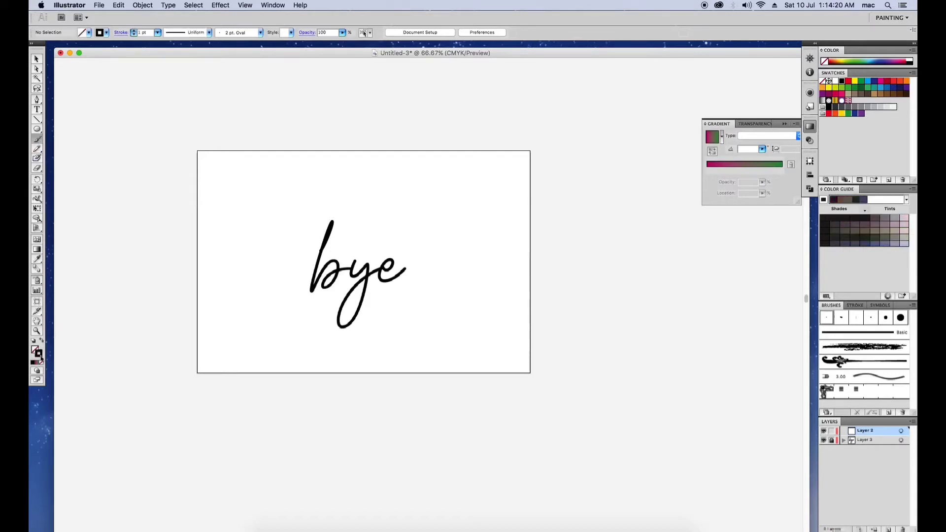
{"action": "double_click", "coordinate": [41, 360]}
{"action": "left_click", "coordinate": [559, 162]}
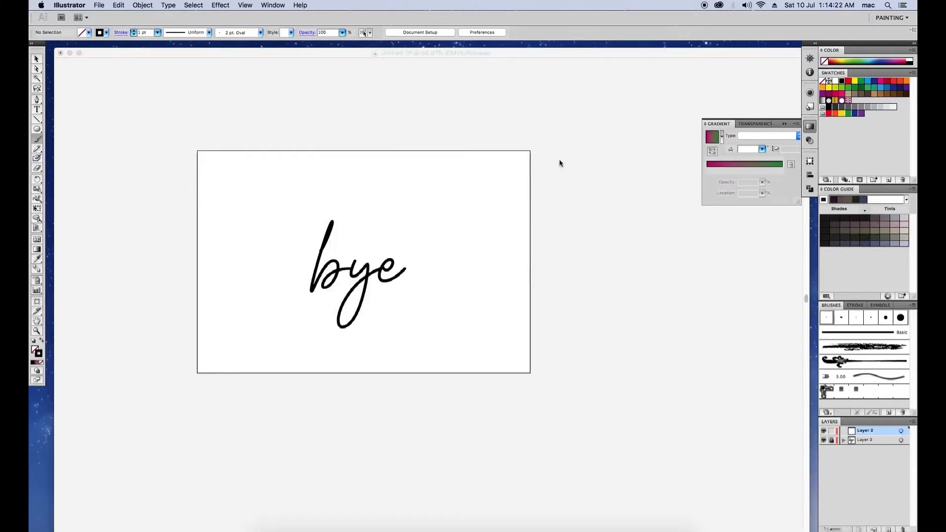
{"action": "key", "text": "super+equal"}
{"action": "key", "text": "super+equal"}
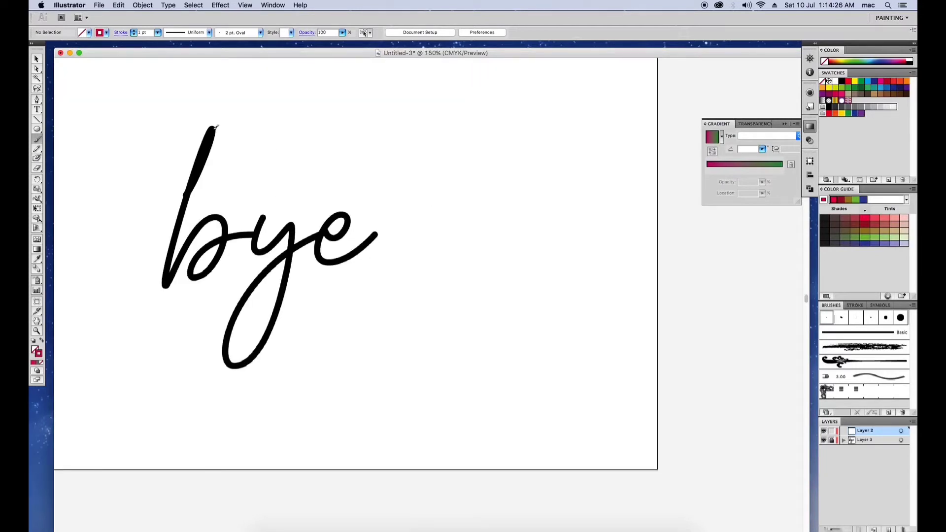
Step: Brush over the b, y and e in red, then hide Layer 3 with the black text
{"action": "mouse_move", "coordinate": [211, 129]}
{"action": "left_mouse_down"}
{"action": "mouse_move", "coordinate": [168, 279]}
{"action": "mouse_move", "coordinate": [203, 225]}
{"action": "mouse_move", "coordinate": [224, 218]}
{"action": "mouse_move", "coordinate": [227, 238]}
{"action": "left_mouse_up"}
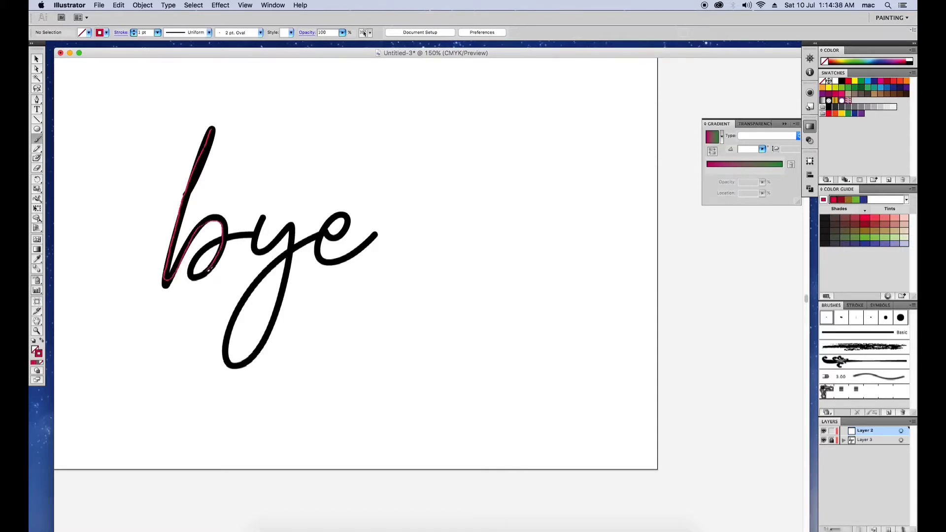
{"action": "left_click_drag", "start_coordinate": [195, 270], "coordinate": [209, 247]}
{"action": "left_click_drag", "start_coordinate": [261, 227], "coordinate": [262, 250]}
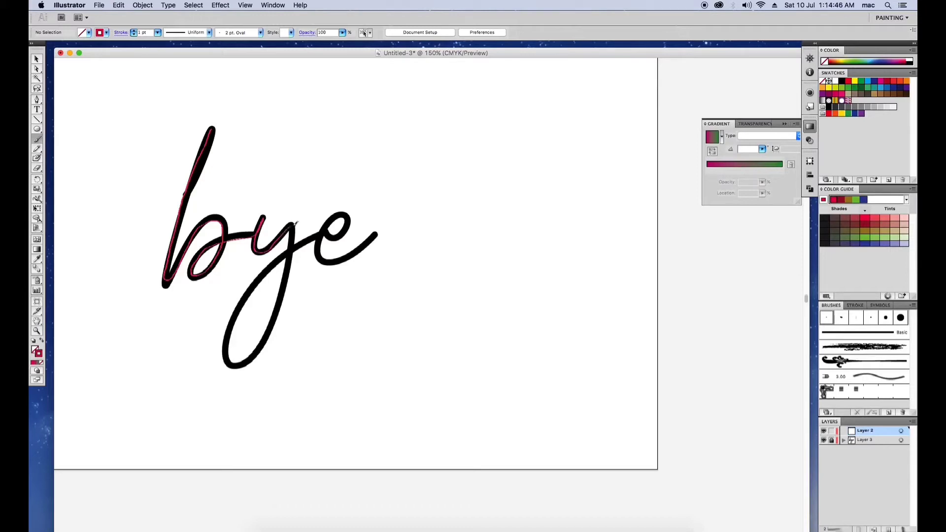
{"action": "mouse_move", "coordinate": [290, 264]}
{"action": "left_mouse_down"}
{"action": "mouse_move", "coordinate": [256, 355]}
{"action": "mouse_move", "coordinate": [245, 362]}
{"action": "mouse_move", "coordinate": [228, 352]}
{"action": "mouse_move", "coordinate": [257, 282]}
{"action": "mouse_move", "coordinate": [298, 247]}
{"action": "mouse_move", "coordinate": [349, 228]}
{"action": "mouse_move", "coordinate": [349, 210]}
{"action": "left_mouse_up"}
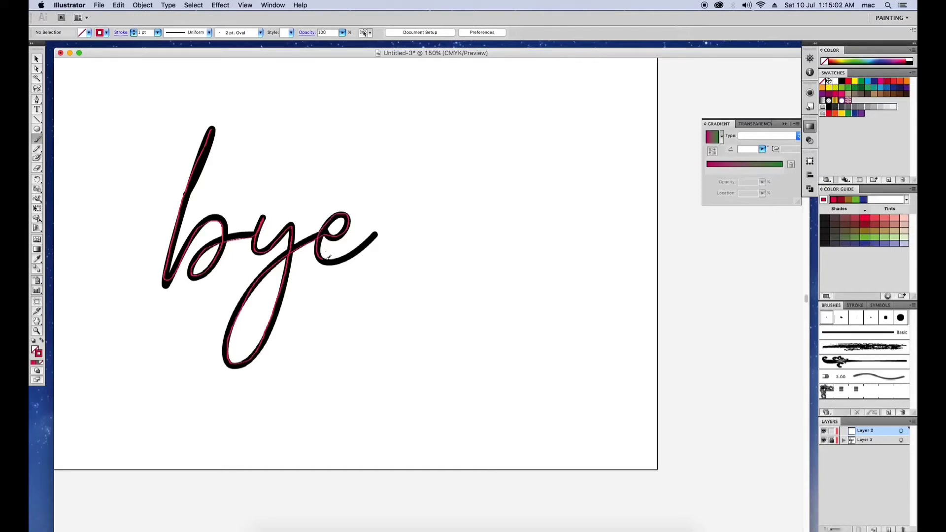
{"action": "left_click_drag", "start_coordinate": [370, 244], "coordinate": [384, 227]}
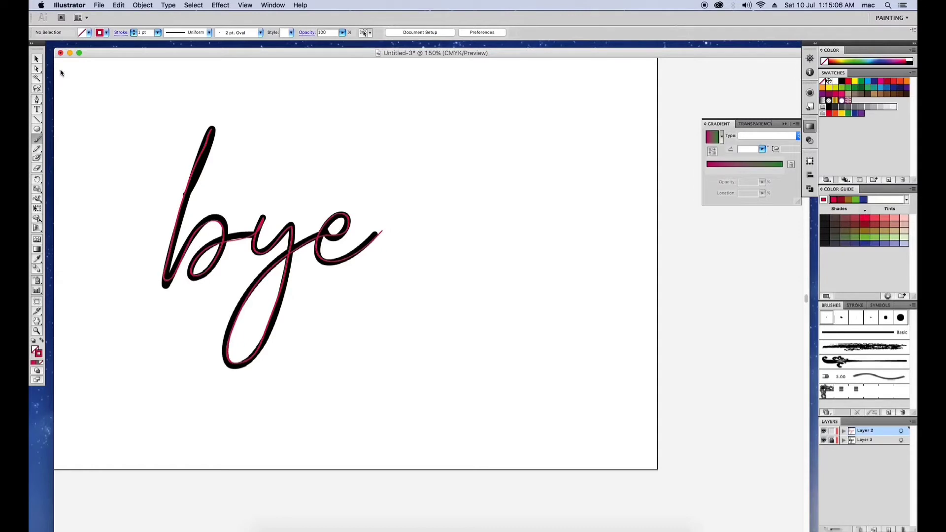
{"action": "left_click", "coordinate": [36, 59]}
{"action": "left_click", "coordinate": [823, 440]}
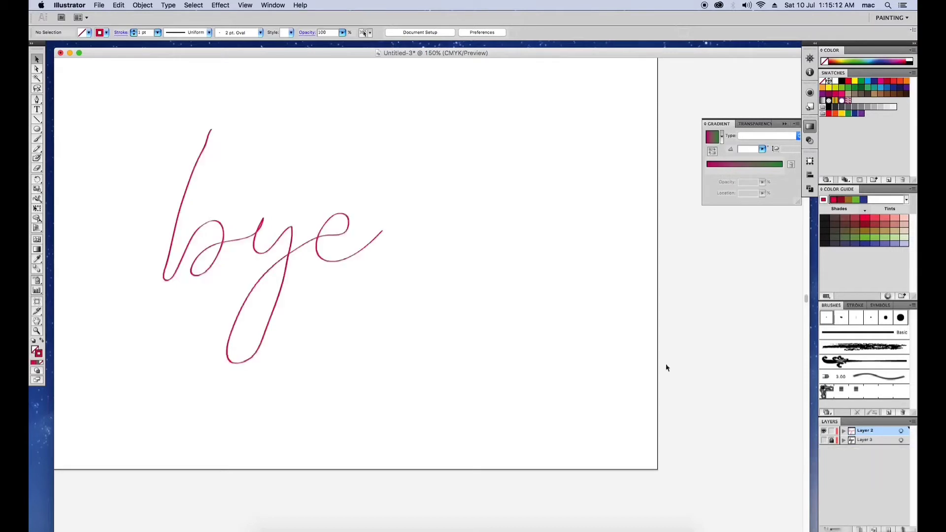
Step: Adjust anchor points on the upper stroke of the traced b with Direct Selection
{"action": "scroll", "coordinate": [205, 131], "scroll_direction": "up", "scroll_amount": 2}
{"action": "scroll", "coordinate": [205, 131], "scroll_direction": "left", "scroll_amount": 2}
{"action": "left_click", "coordinate": [37, 69]}
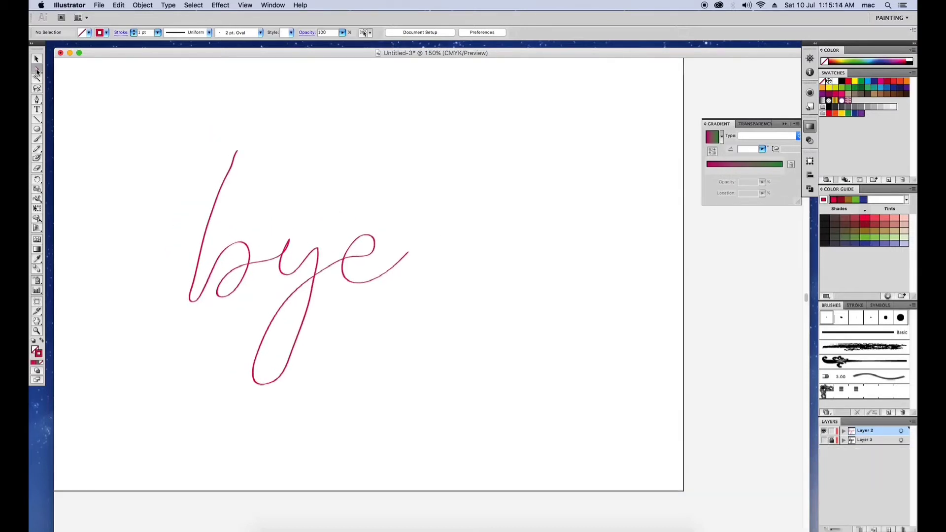
{"action": "left_click", "coordinate": [235, 156]}
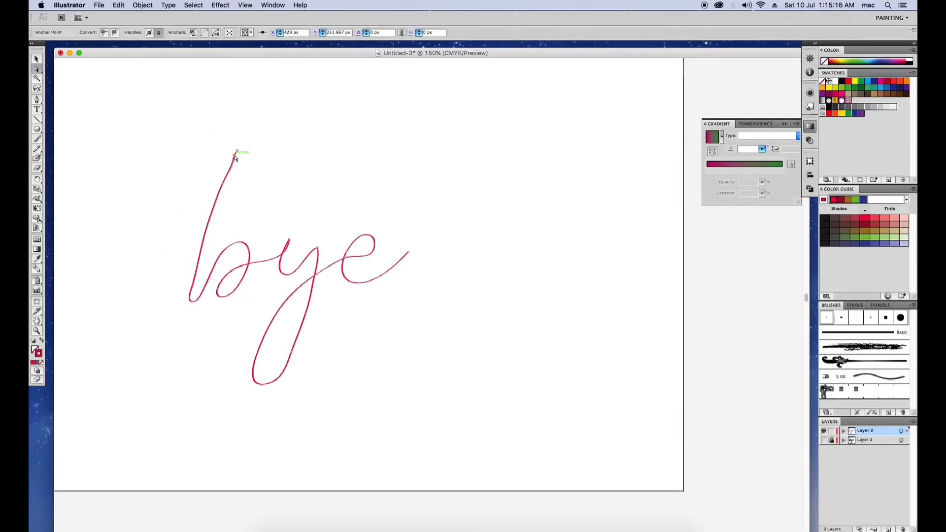
{"action": "key", "text": "super+h"}
{"action": "key", "text": "super+equal"}
{"action": "scroll", "coordinate": [180, 110], "scroll_direction": "left", "scroll_amount": 2}
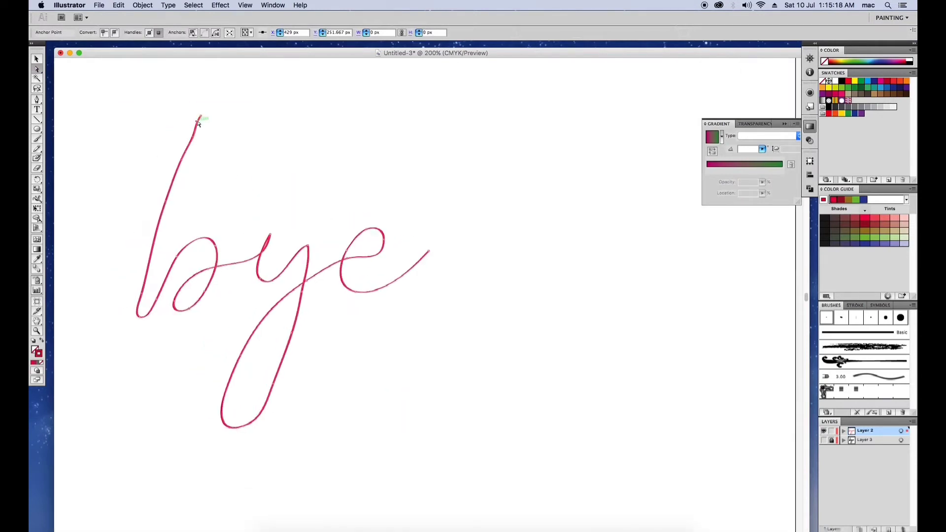
{"action": "left_click_drag", "start_coordinate": [193, 138], "coordinate": [200, 152]}
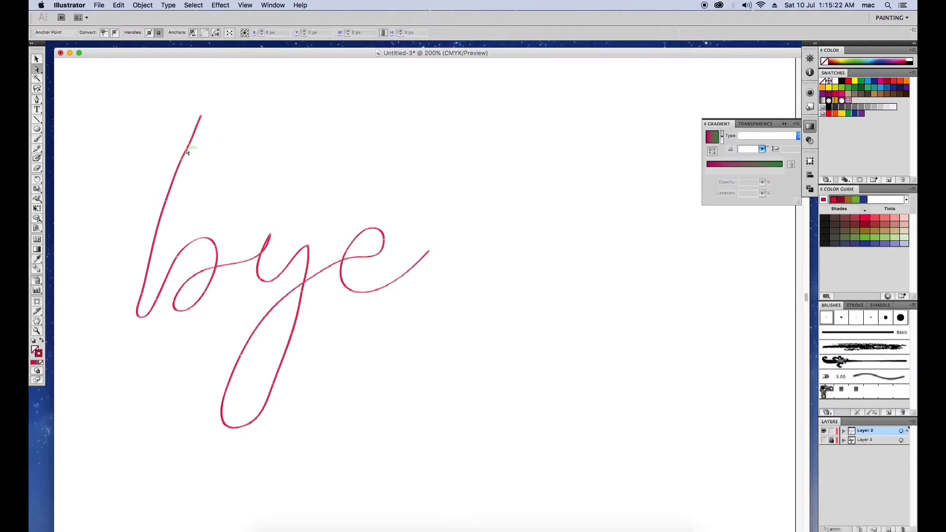
{"action": "left_click", "coordinate": [190, 146]}
{"action": "left_click_drag", "start_coordinate": [190, 147], "coordinate": [188, 143]}
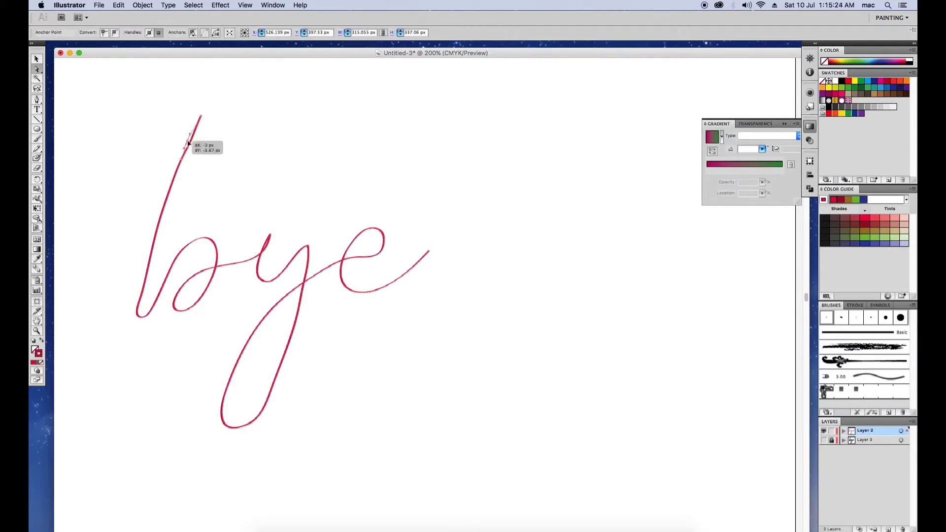
Step: Smooth out the kinks near the top of the traced b
{"action": "key", "text": "super+equal"}
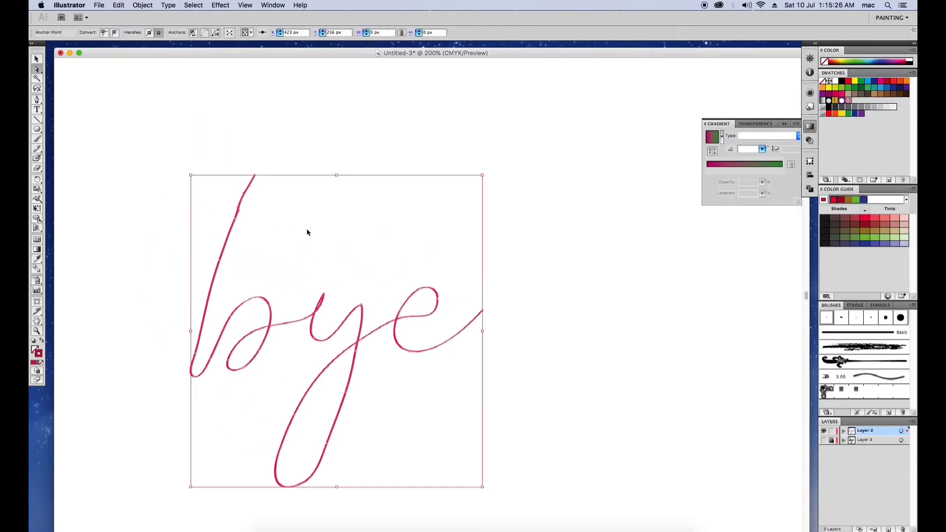
{"action": "key", "text": "super+equal"}
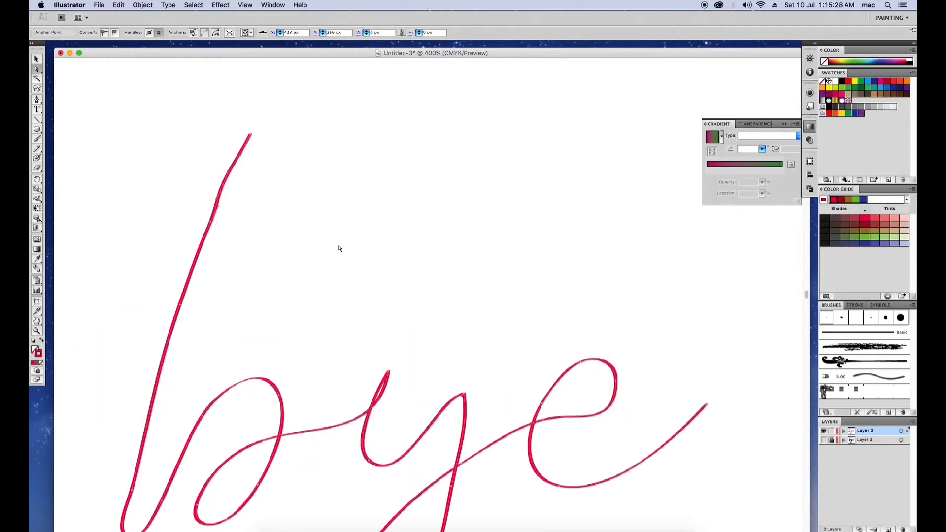
{"action": "left_click_drag", "start_coordinate": [217, 208], "coordinate": [227, 188]}
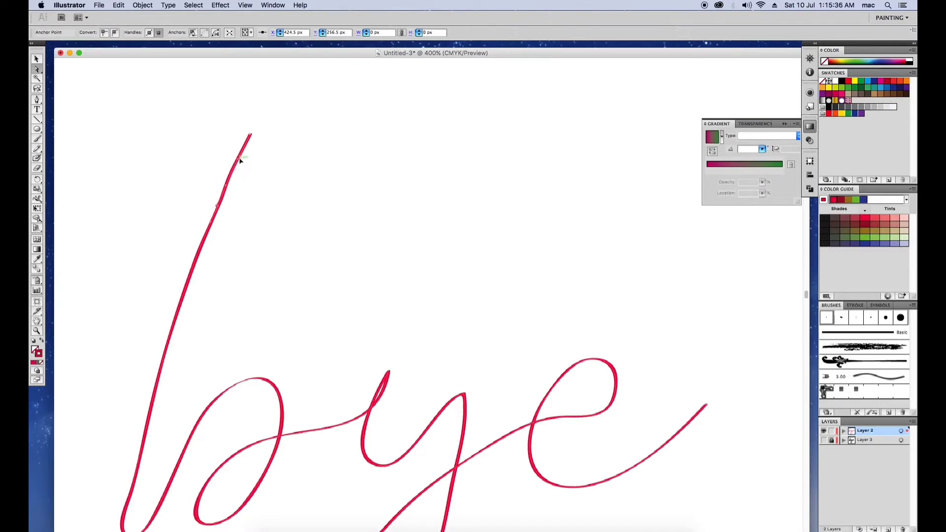
{"action": "left_click_drag", "start_coordinate": [241, 160], "coordinate": [251, 144]}
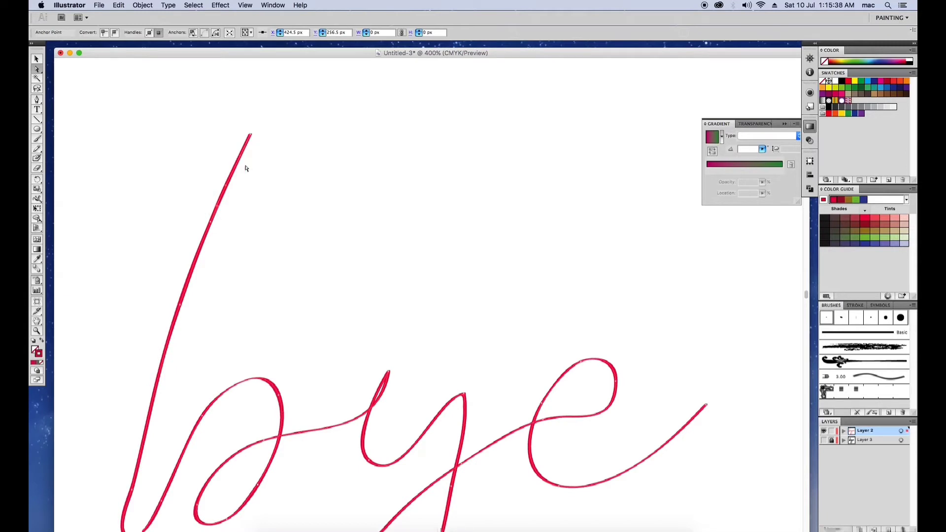
{"action": "mouse_move", "coordinate": [214, 123]}
{"action": "left_mouse_down"}
{"action": "mouse_move", "coordinate": [258, 180]}
{"action": "mouse_move", "coordinate": [229, 187]}
{"action": "mouse_move", "coordinate": [238, 186]}
{"action": "left_mouse_up"}
{"action": "left_click", "coordinate": [269, 178]}
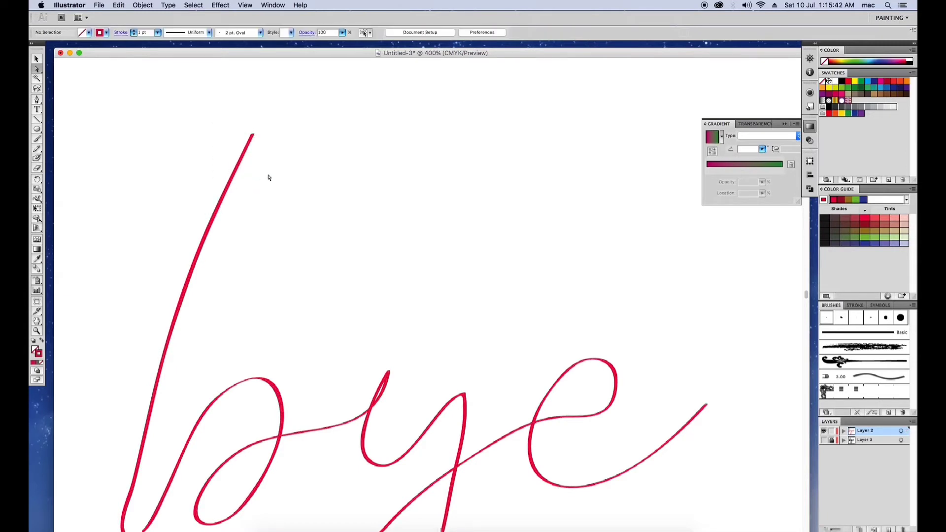
Step: Shorten the handle on the y's top anchor to smooth its curve
{"action": "key", "text": "super+minus"}
{"action": "key", "text": "super+minus"}
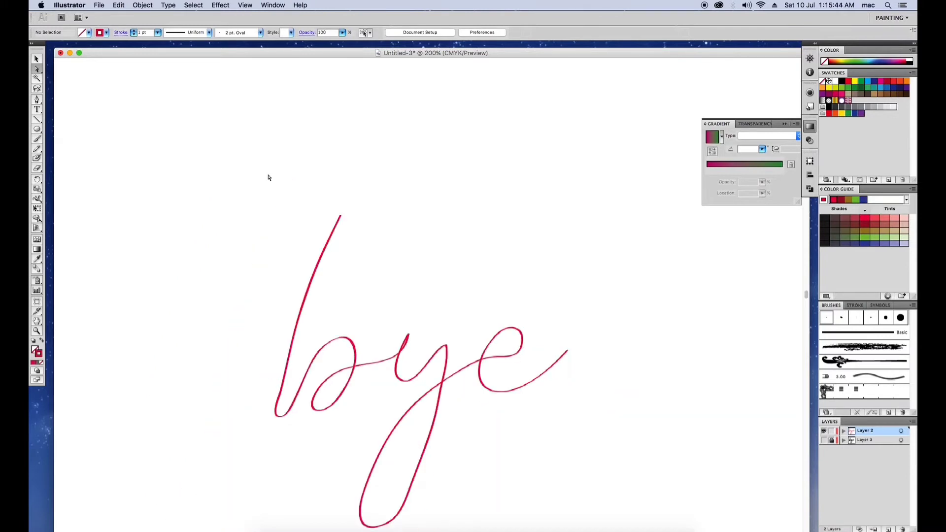
{"action": "key", "text": "super+plus"}
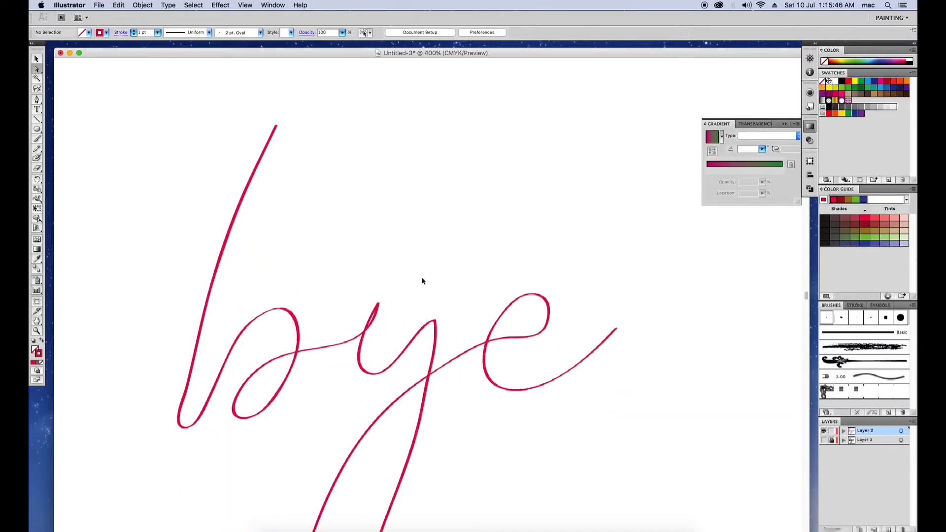
{"action": "key", "text": "super+plus"}
{"action": "left_click", "coordinate": [362, 307]}
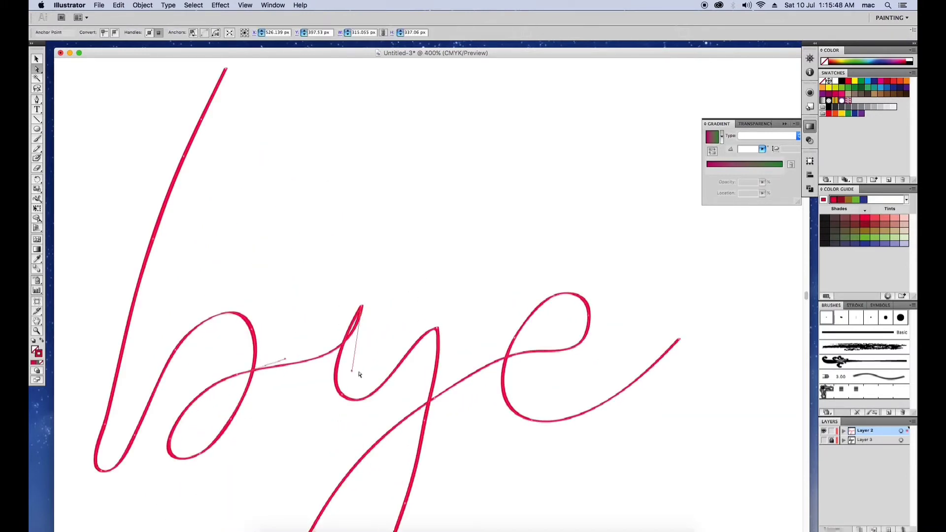
{"action": "left_click_drag", "start_coordinate": [349, 370], "coordinate": [343, 365]}
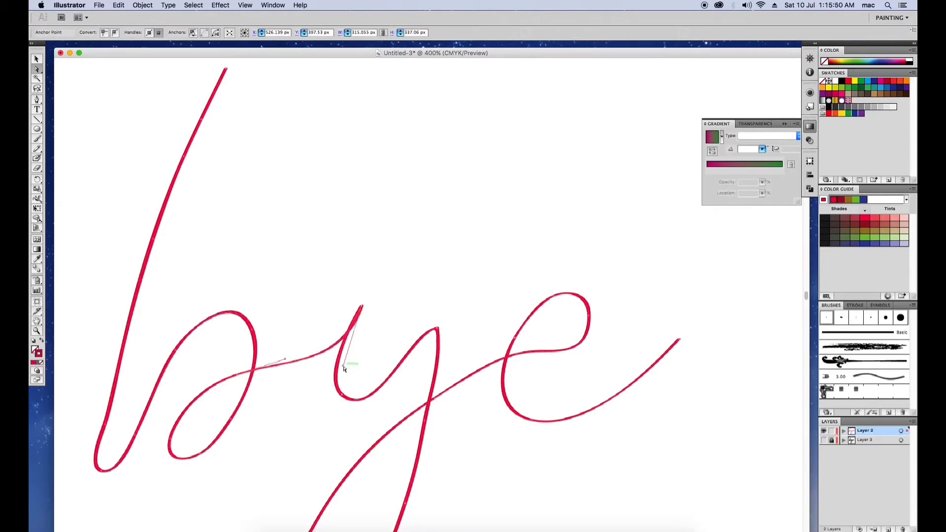
{"action": "left_click", "coordinate": [509, 302]}
Step: Draw a small circle above-left of the traced word with the Ellipse tool
{"action": "left_click_drag", "start_coordinate": [589, 337], "coordinate": [508, 263]}
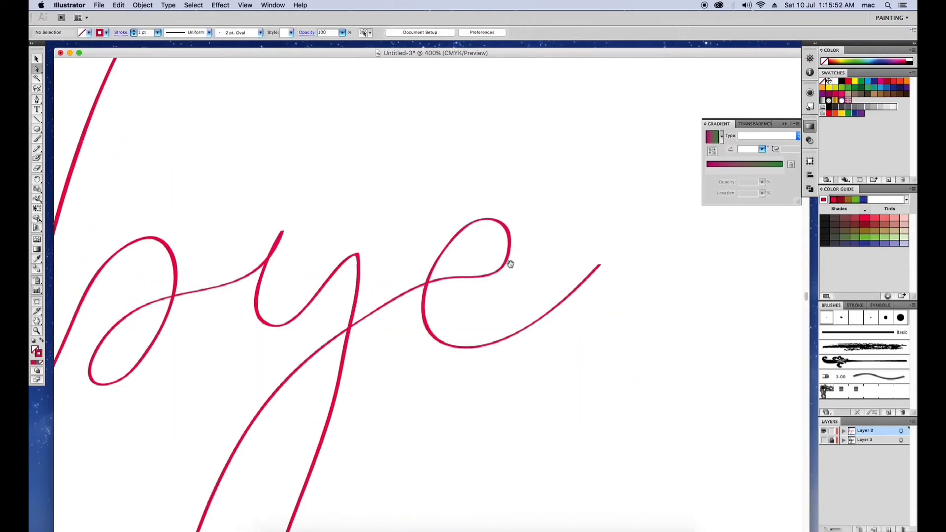
{"action": "left_click_drag", "start_coordinate": [509, 328], "coordinate": [546, 190]}
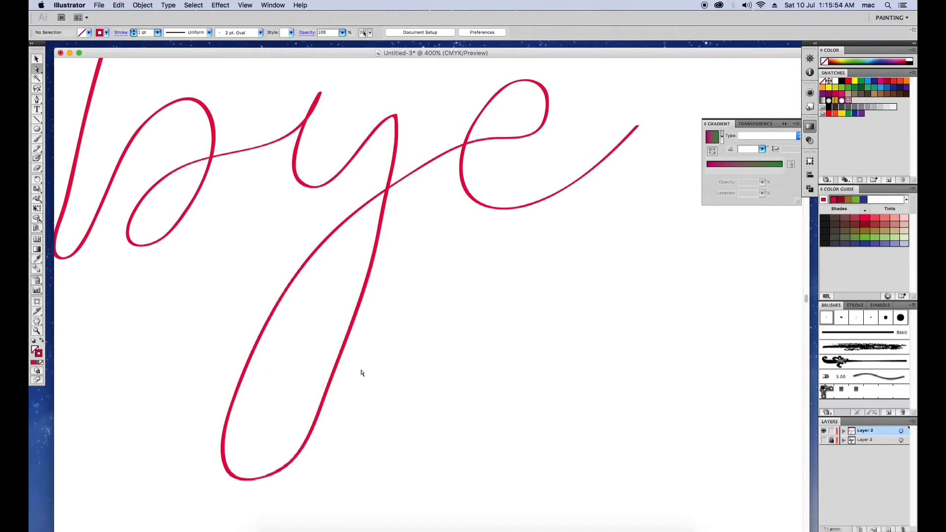
{"action": "key", "text": "super+minus"}
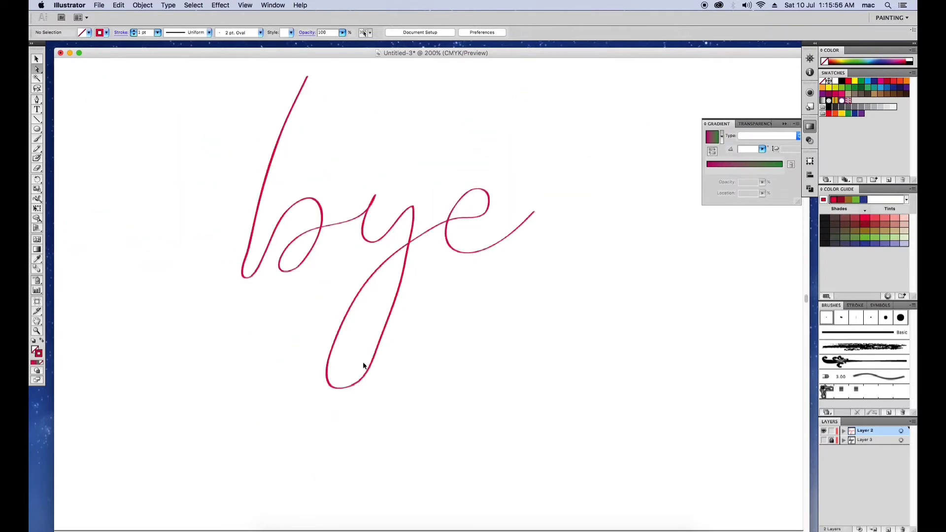
{"action": "key", "text": "super+minus"}
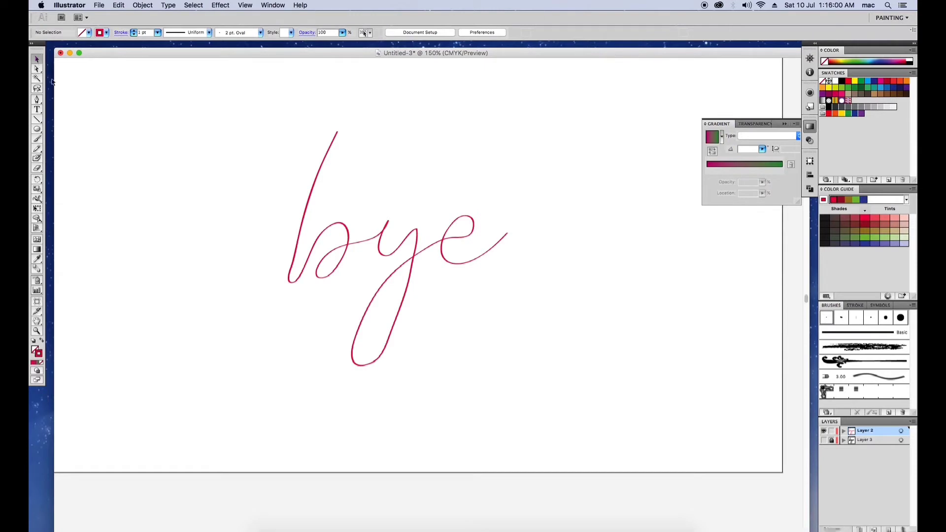
{"action": "mouse_move", "coordinate": [204, 128]}
{"action": "left_mouse_down"}
{"action": "mouse_move", "coordinate": [245, 196]}
{"action": "mouse_move", "coordinate": [247, 232]}
{"action": "left_mouse_up"}
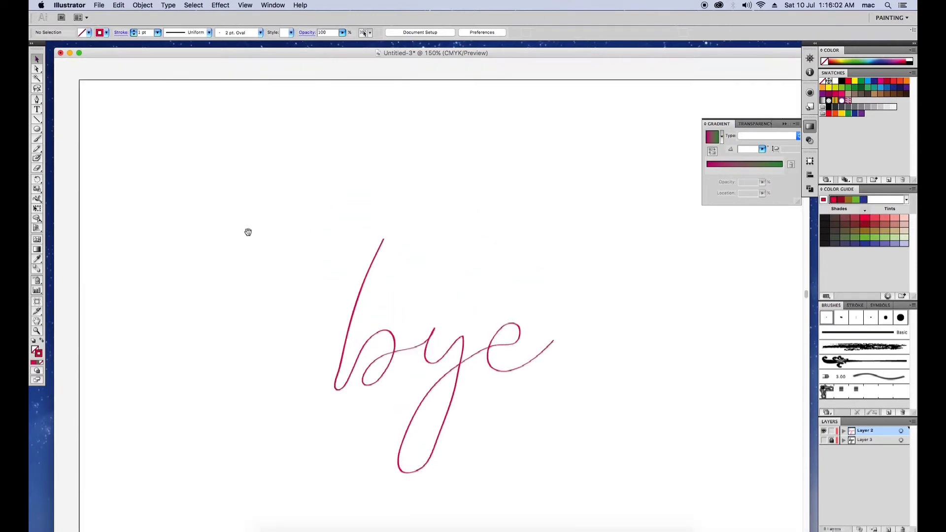
{"action": "key", "text": "l"}
{"action": "mouse_move", "coordinate": [183, 161]}
{"action": "left_mouse_down"}
{"action": "mouse_move", "coordinate": [210, 200]}
{"action": "mouse_move", "coordinate": [224, 202]}
{"action": "left_mouse_up"}
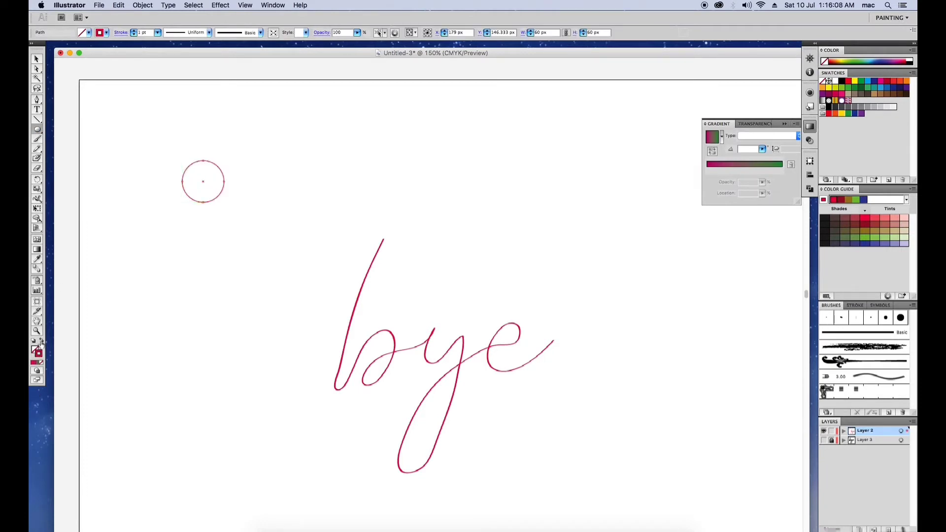
Step: Give the circle a gradient fill with no outline
{"action": "left_click", "coordinate": [41, 341]}
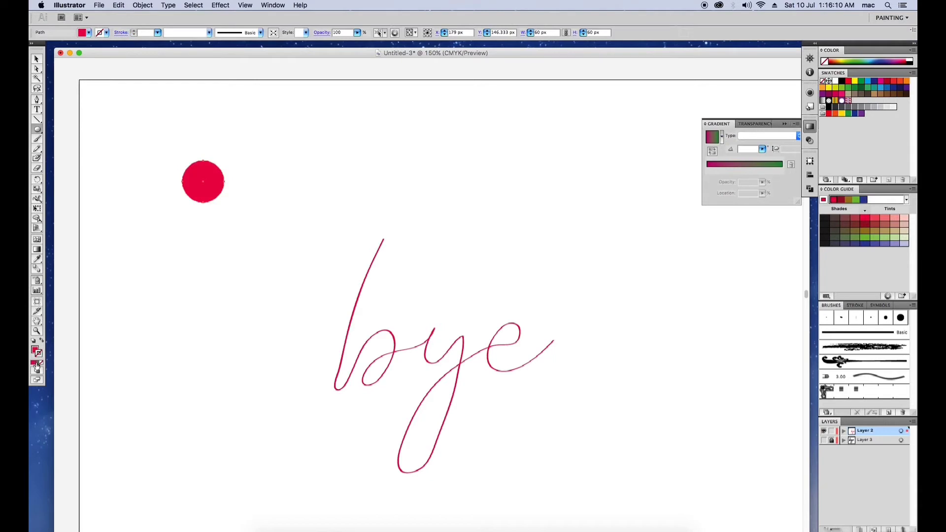
{"action": "left_click", "coordinate": [36, 365]}
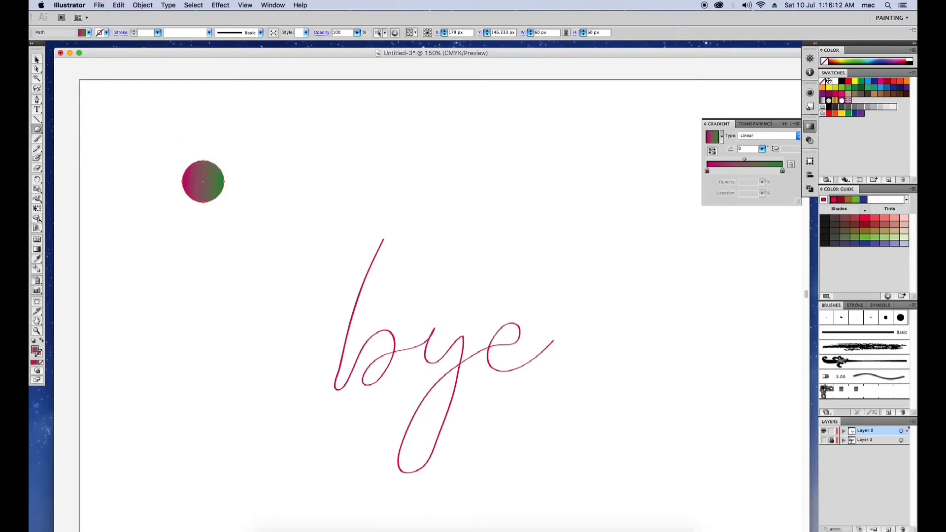
{"action": "key", "text": "v"}
{"action": "left_click", "coordinate": [220, 107]}
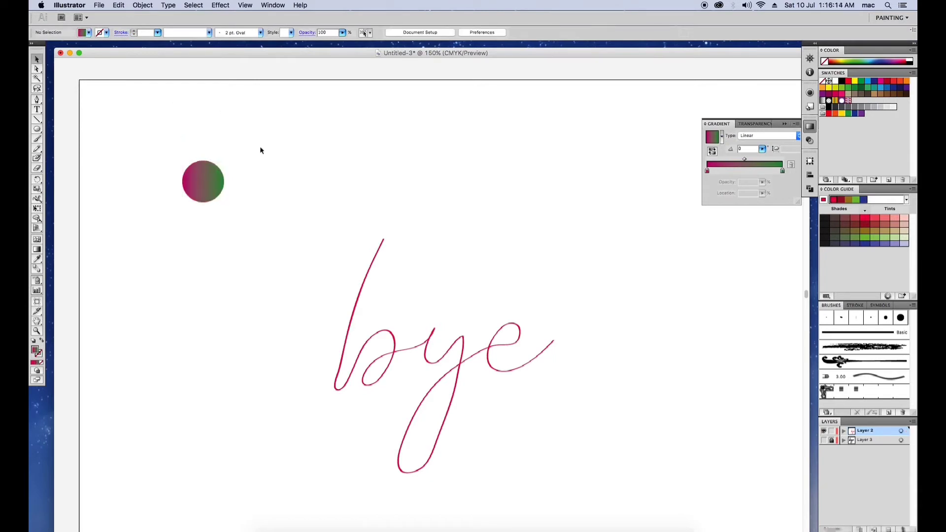
{"action": "left_click", "coordinate": [191, 185]}
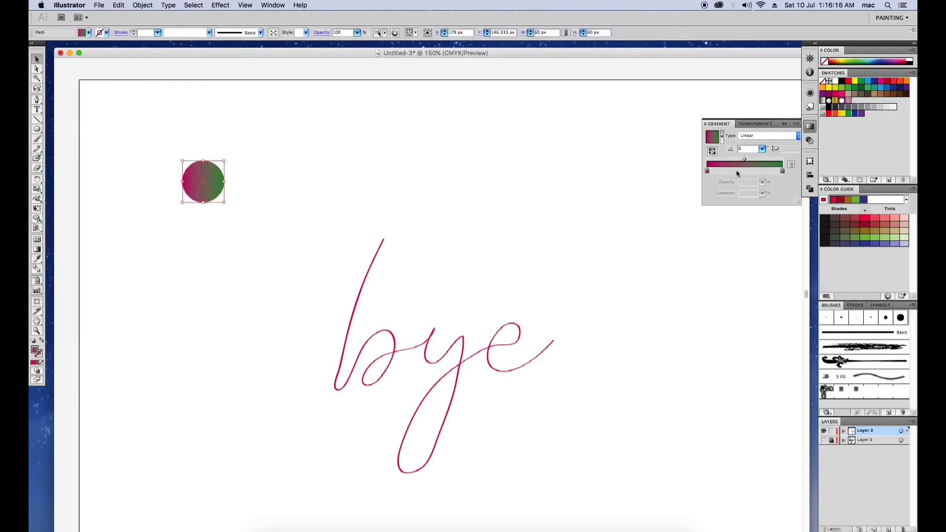
Step: Make the gradient's right stop red, with CMYK Yellow raised to 100
{"action": "double_click", "coordinate": [782, 171]}
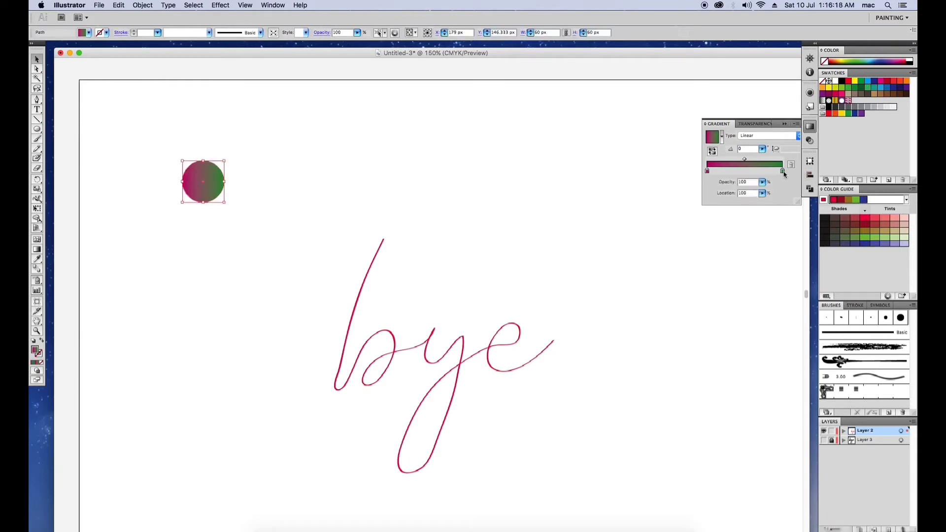
{"action": "left_click", "coordinate": [863, 191]}
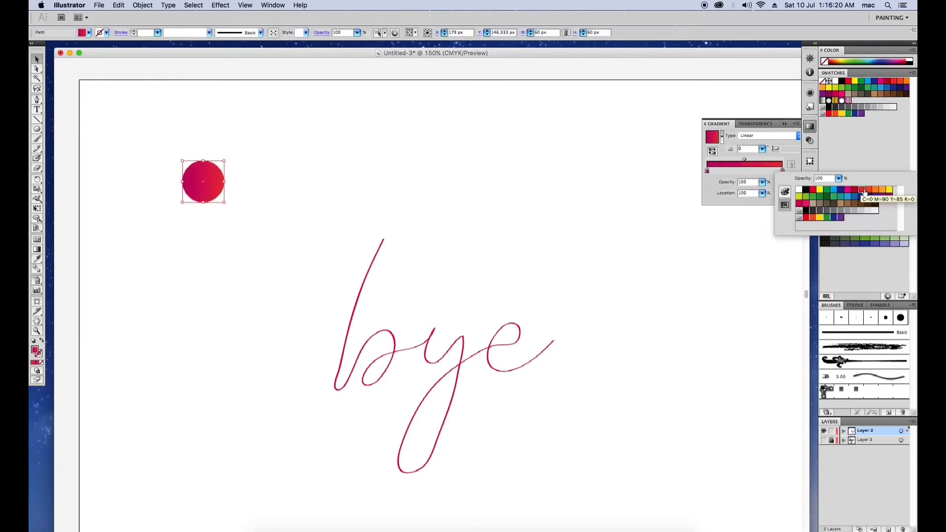
{"action": "left_click", "coordinate": [869, 191]}
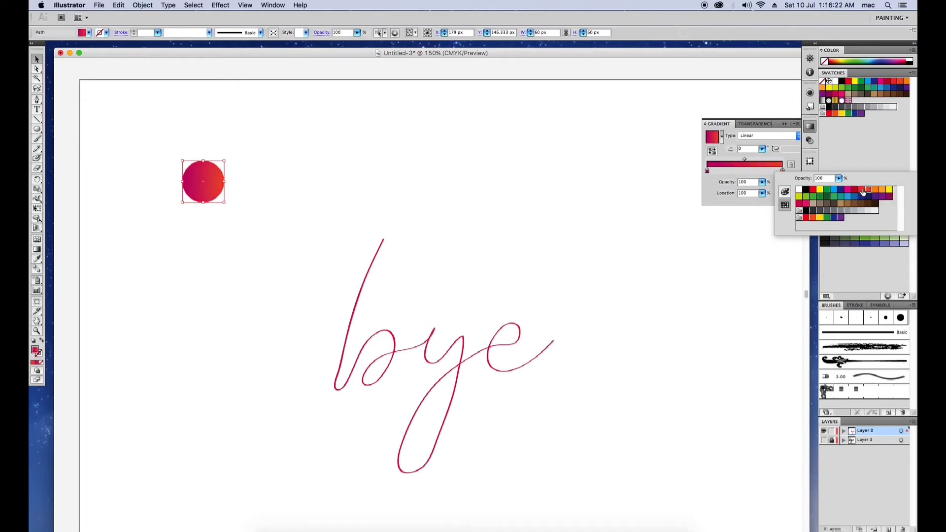
{"action": "left_click", "coordinate": [861, 191]}
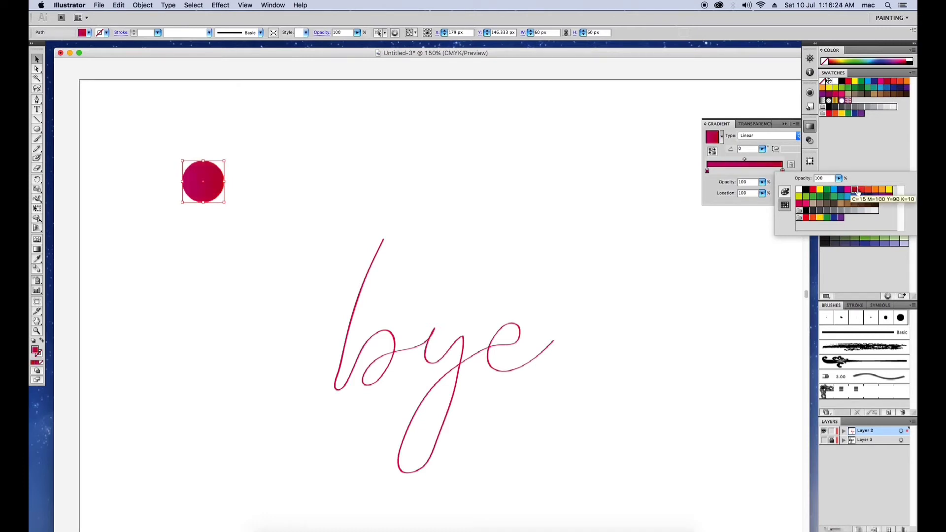
{"action": "left_click", "coordinate": [863, 191]}
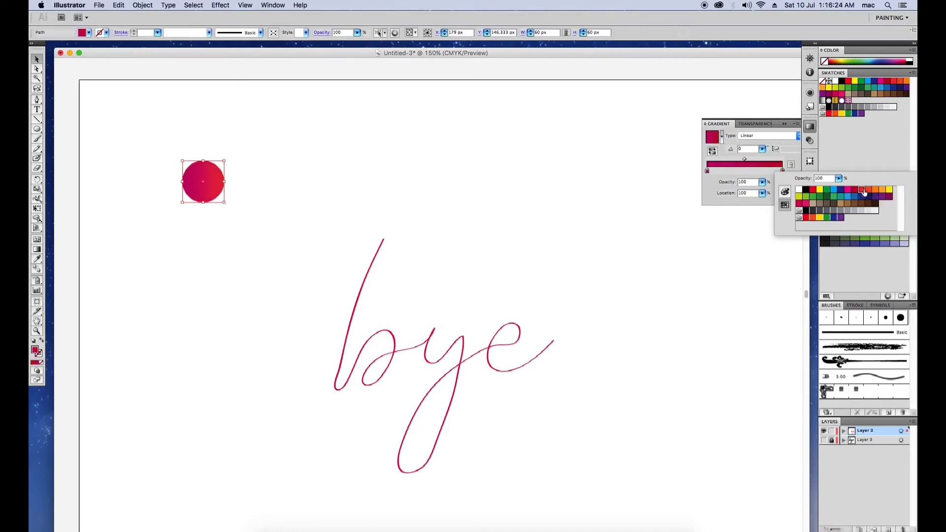
{"action": "left_click", "coordinate": [785, 191]}
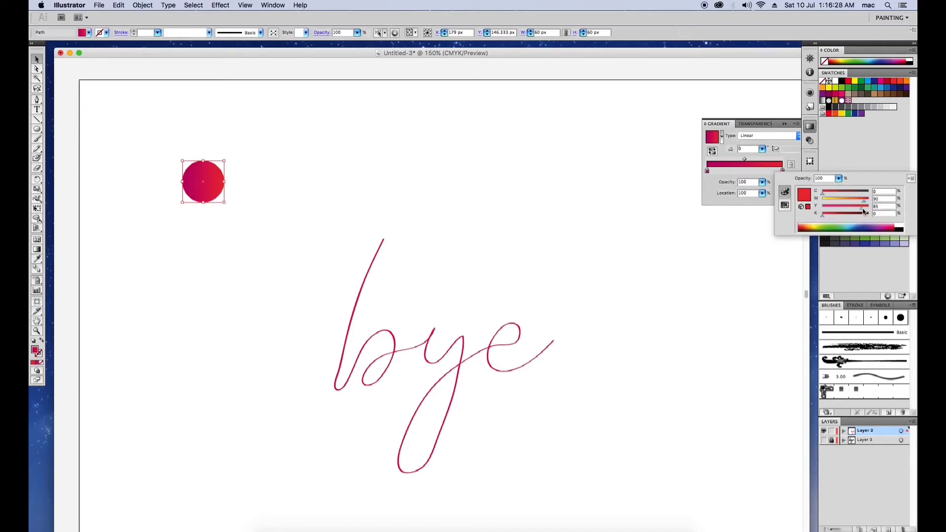
{"action": "left_click_drag", "start_coordinate": [863, 211], "coordinate": [870, 201]}
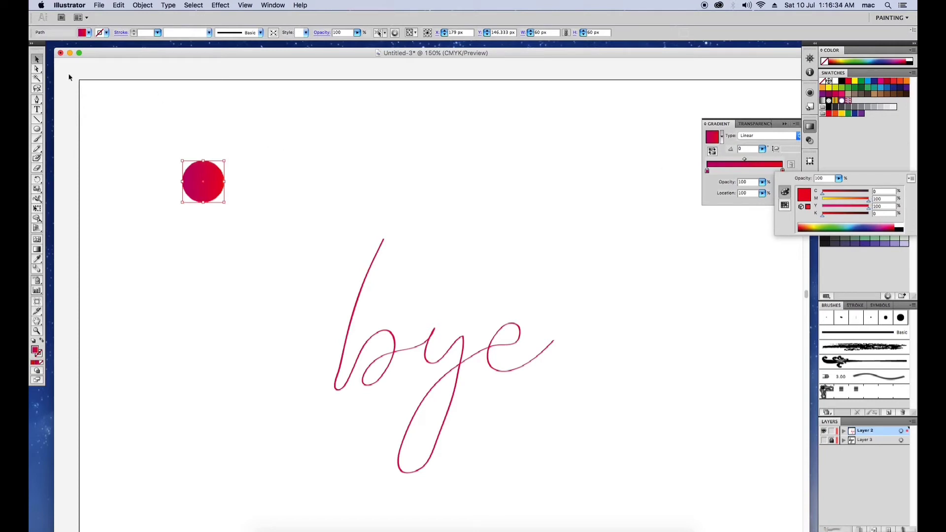
{"action": "key", "text": "Escape"}
{"action": "left_click", "coordinate": [145, 104]}
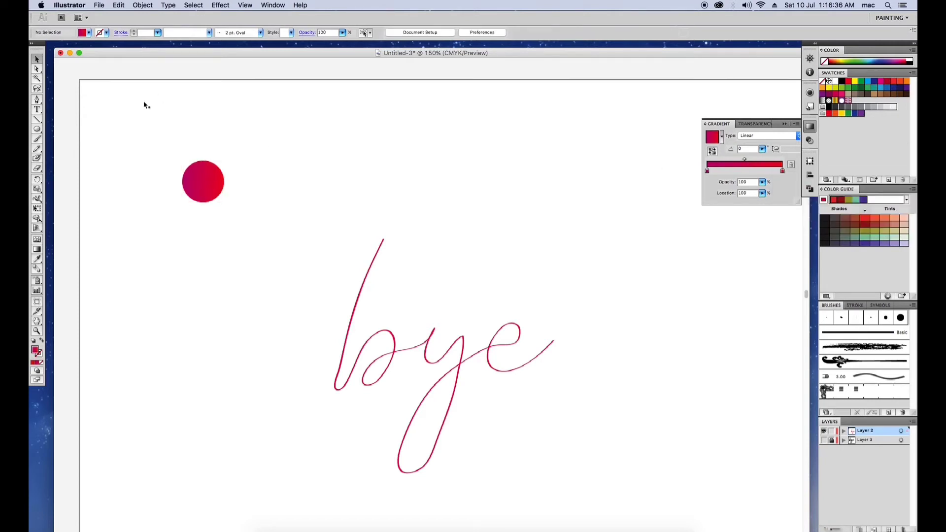
{"action": "left_click", "coordinate": [207, 186]}
{"action": "left_click_drag", "start_coordinate": [201, 189], "coordinate": [278, 193]}
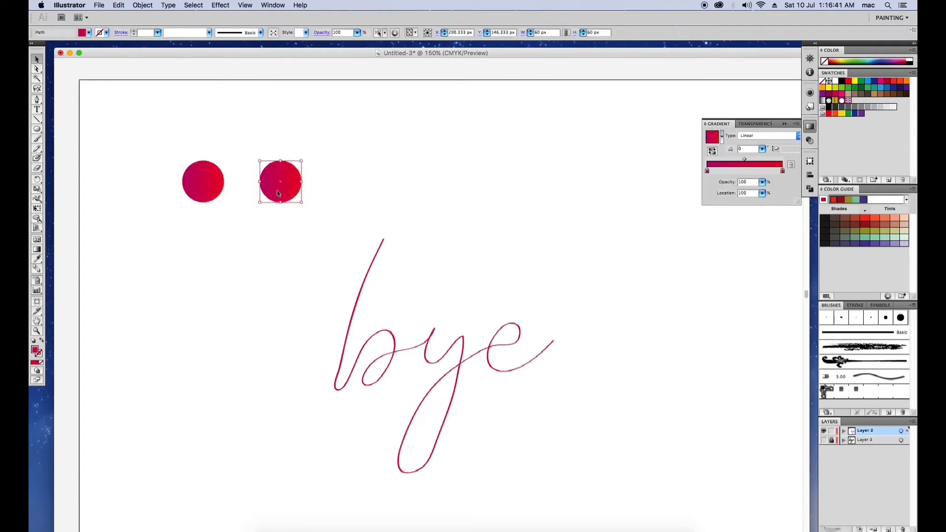
{"action": "left_click", "coordinate": [259, 227]}
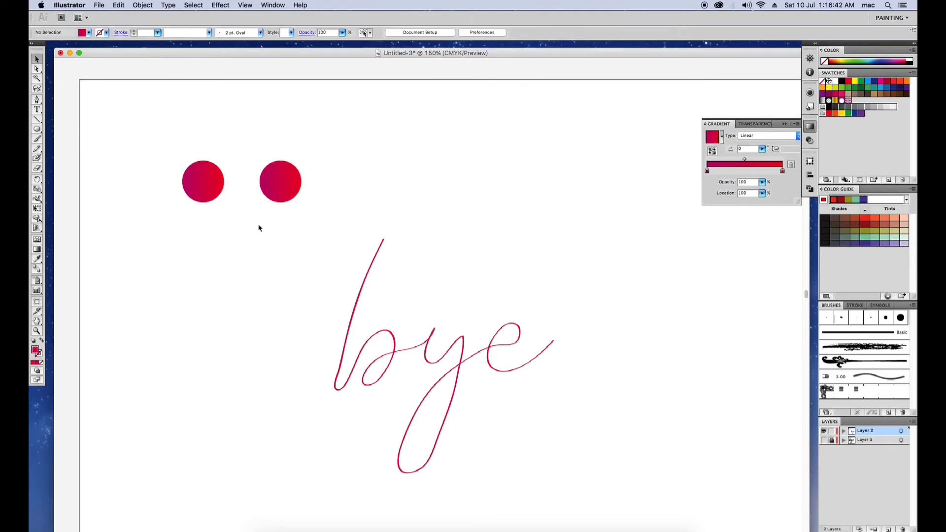
{"action": "left_click", "coordinate": [205, 190]}
{"action": "left_click", "coordinate": [291, 187], "text": "shift"}
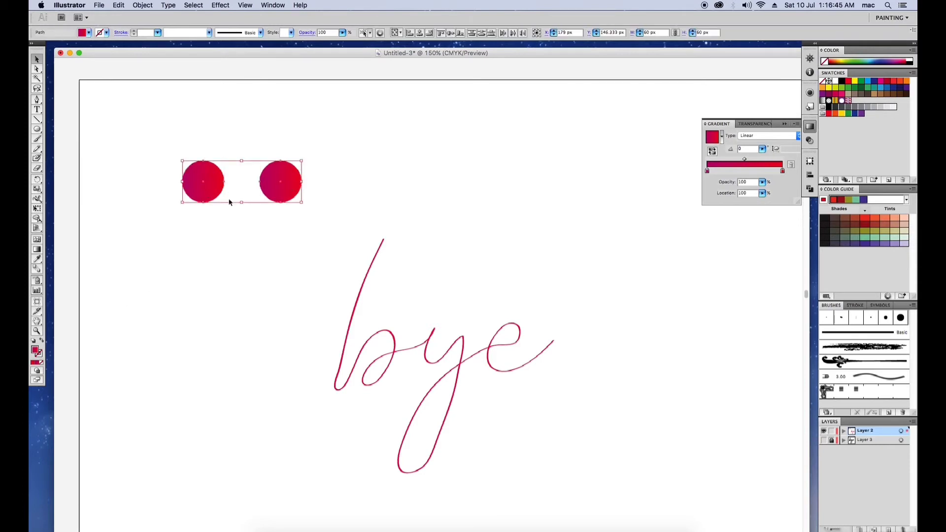
{"action": "left_click", "coordinate": [37, 269]}
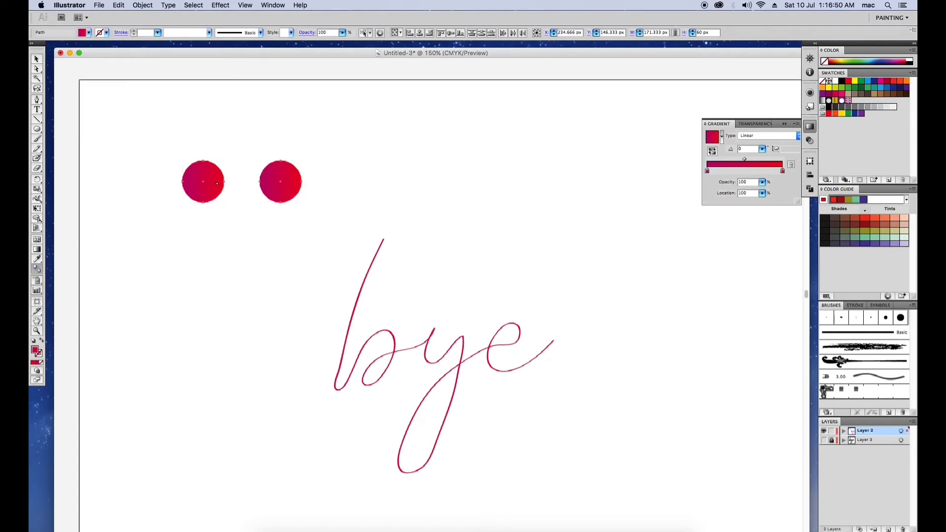
{"action": "key", "text": "super+alt+b"}
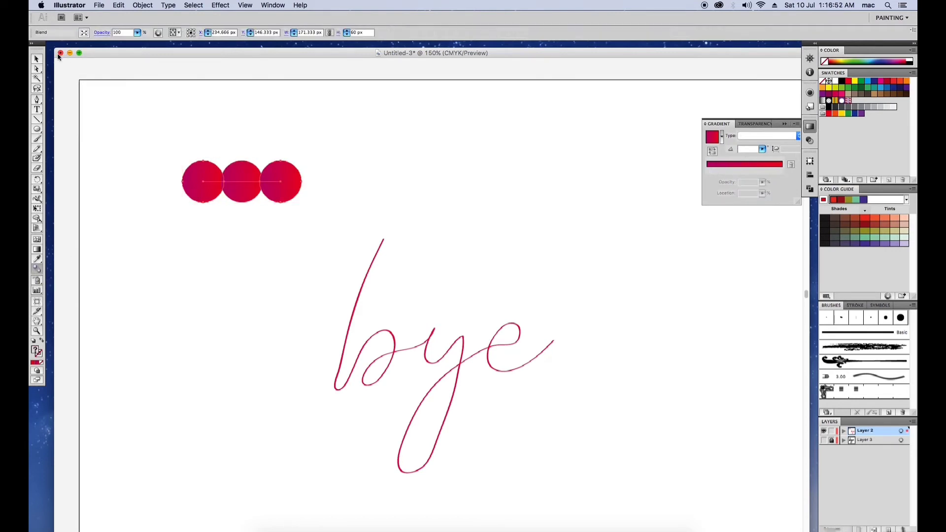
{"action": "key", "text": "v"}
{"action": "left_click", "coordinate": [203, 117]}
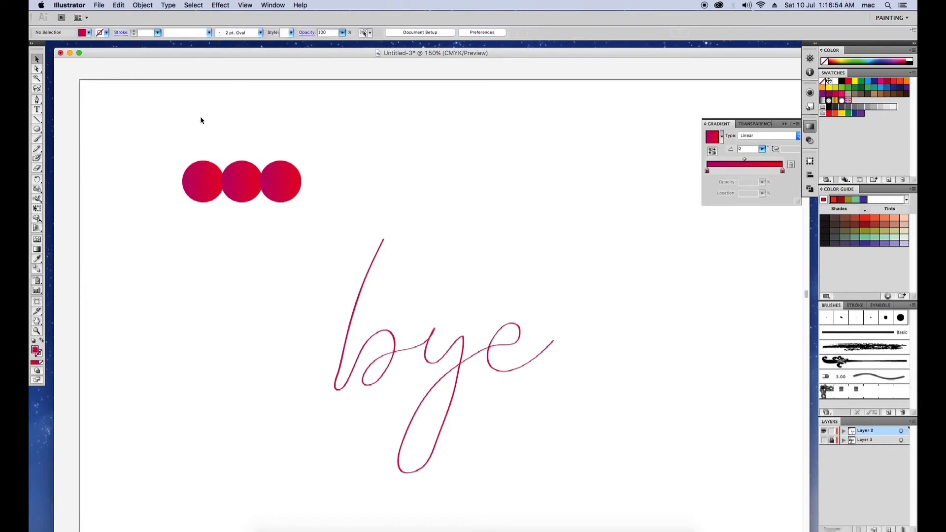
{"action": "left_click", "coordinate": [244, 169]}
Step: Set the circle blend's Blend Options spacing to Specified Steps: 800
{"action": "left_click", "coordinate": [143, 5]}
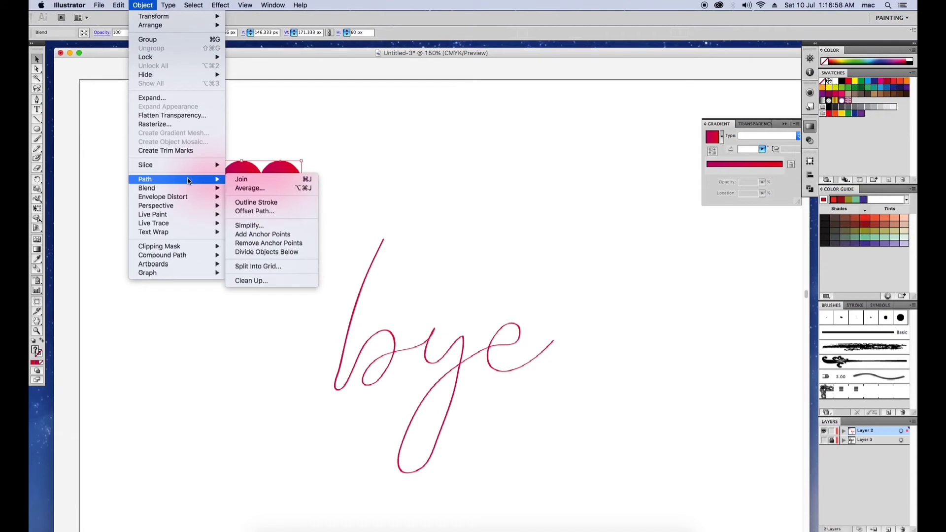
{"action": "mouse_move", "coordinate": [147, 188]}
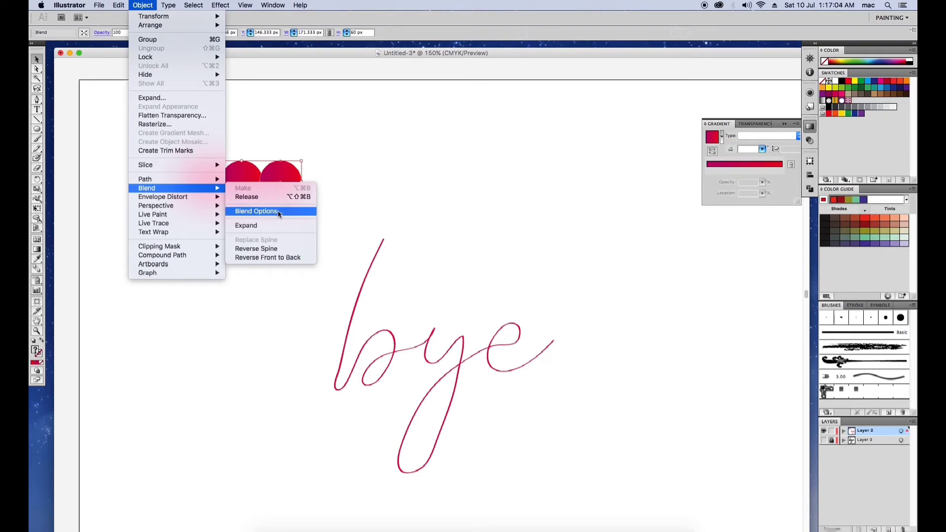
{"action": "left_click", "coordinate": [257, 215]}
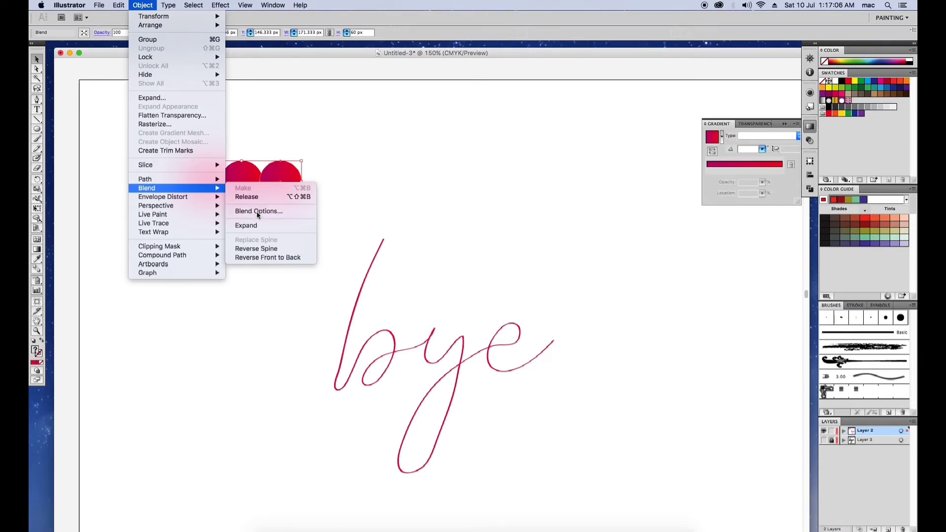
{"action": "left_click", "coordinate": [436, 185]}
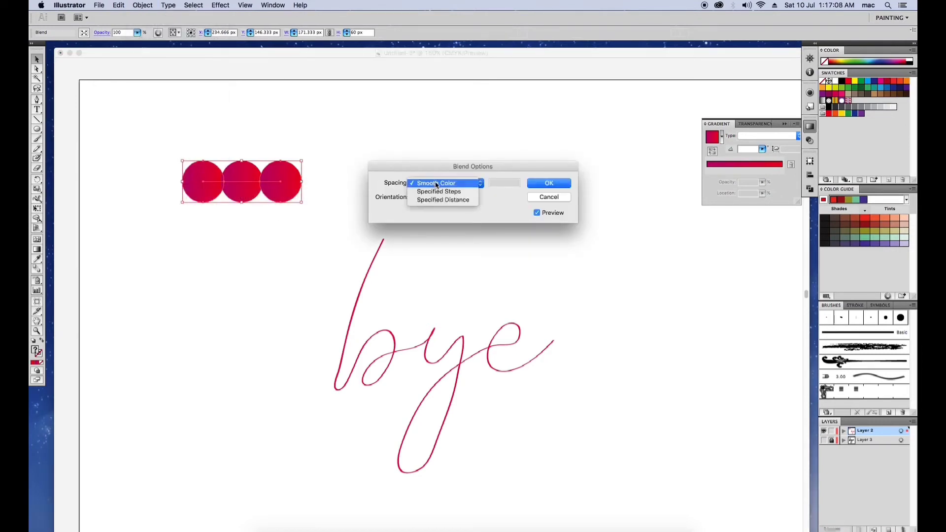
{"action": "left_click", "coordinate": [436, 183]}
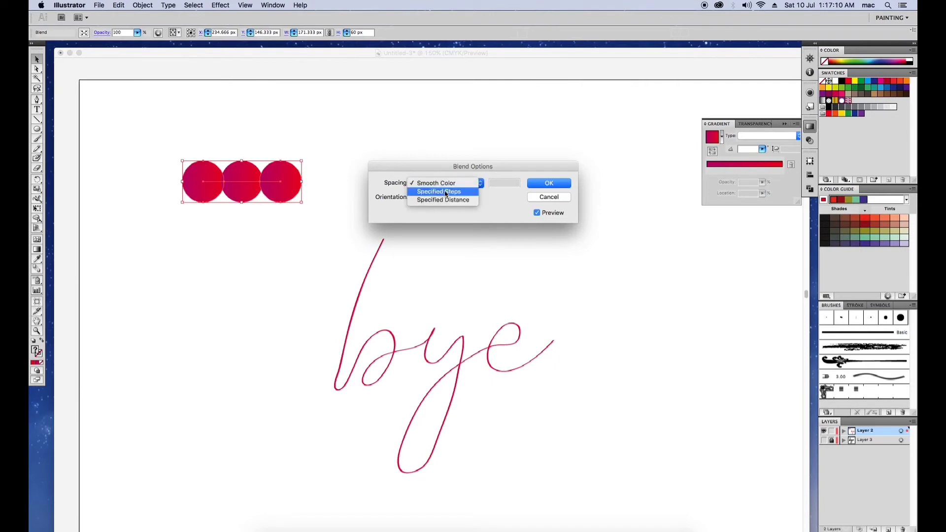
{"action": "left_click", "coordinate": [457, 192]}
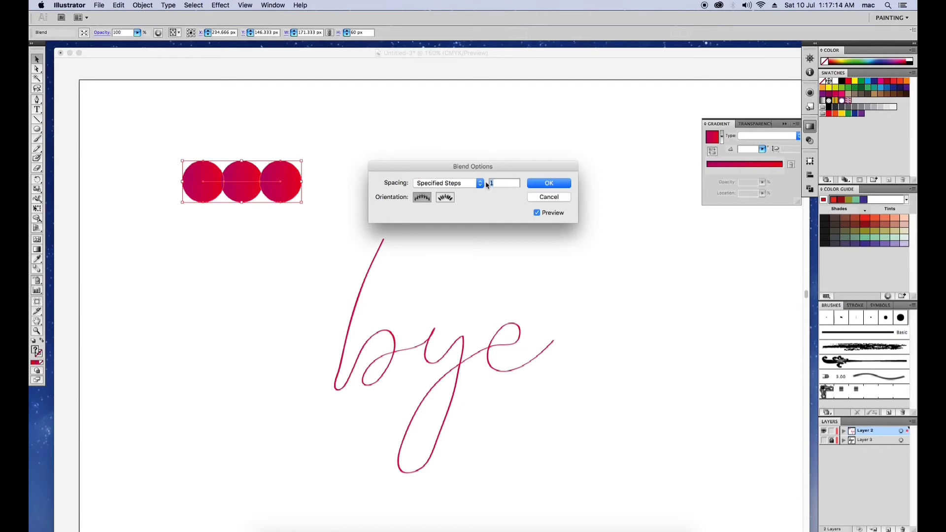
{"action": "type", "text": "800"}
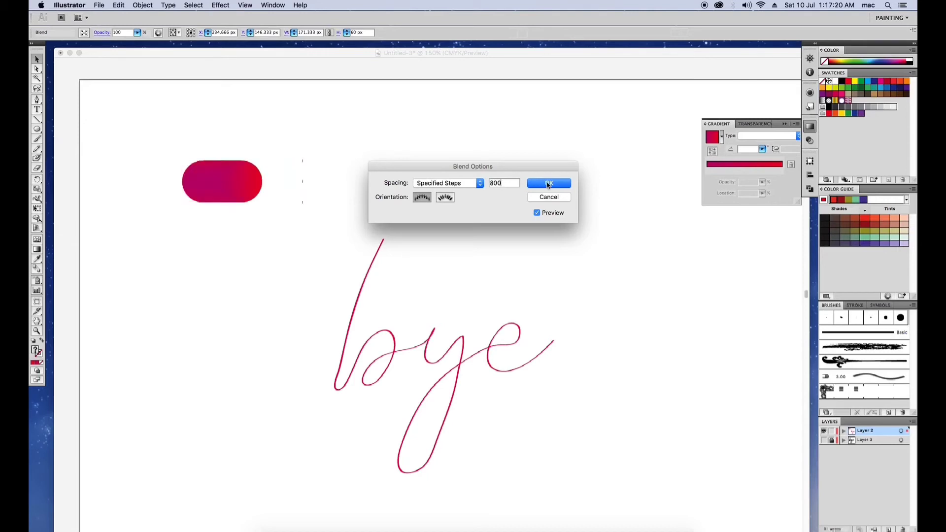
{"action": "left_click", "coordinate": [547, 183]}
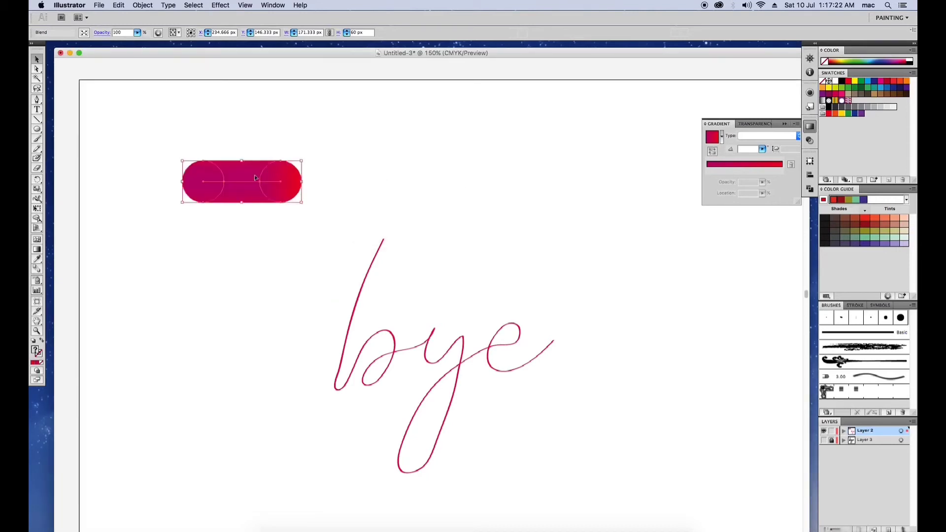
{"action": "left_click", "coordinate": [245, 244]}
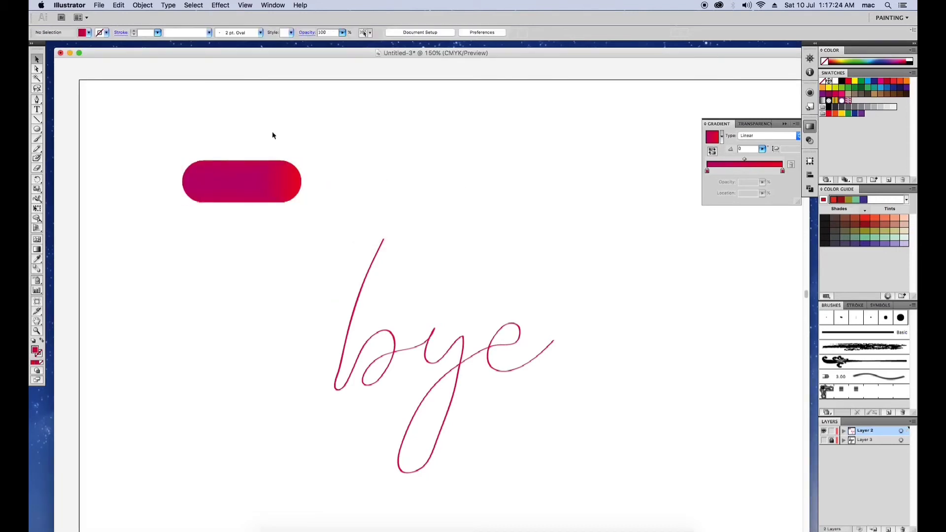
Step: Shrink the pill blend and use Replace Spine to run it along the 'bye' path
{"action": "left_click", "coordinate": [264, 182]}
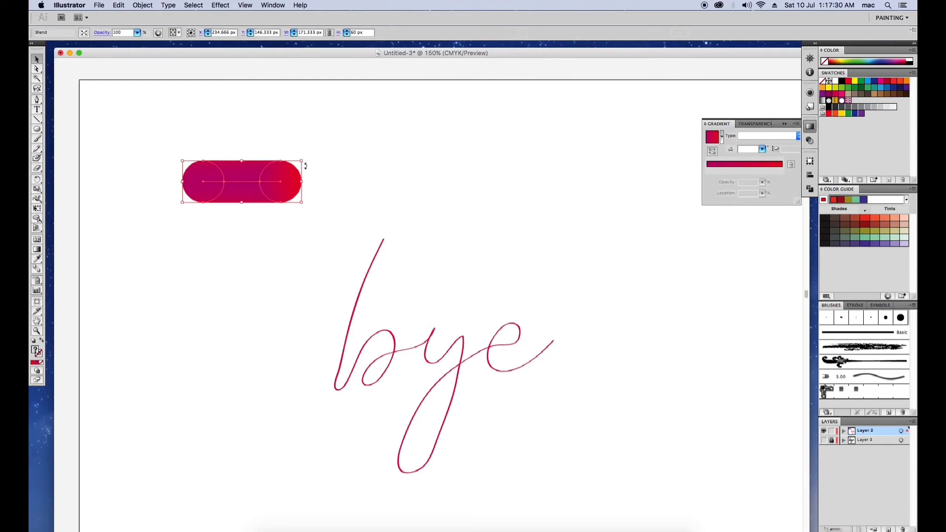
{"action": "mouse_move", "coordinate": [302, 160]}
{"action": "left_mouse_down"}
{"action": "mouse_move", "coordinate": [269, 178]}
{"action": "mouse_move", "coordinate": [285, 179]}
{"action": "left_mouse_up"}
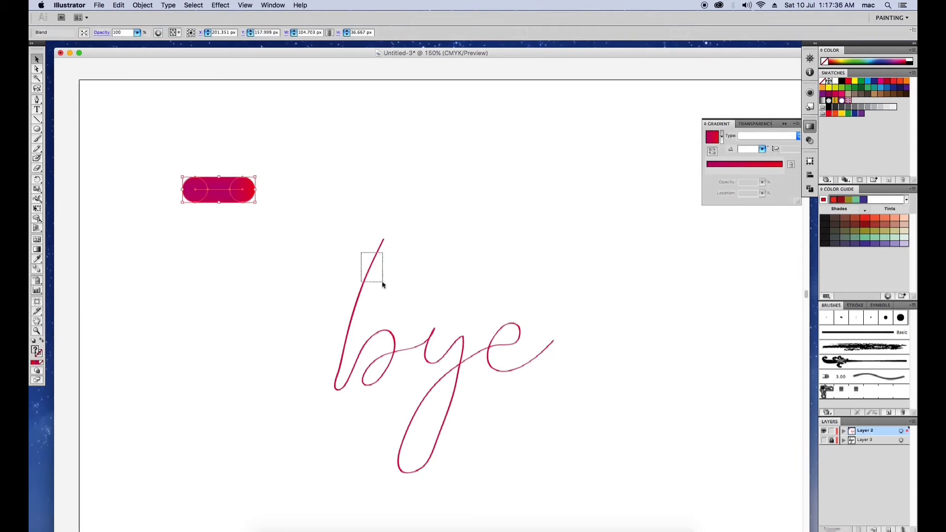
{"action": "left_click_drag", "start_coordinate": [361, 251], "coordinate": [382, 284]}
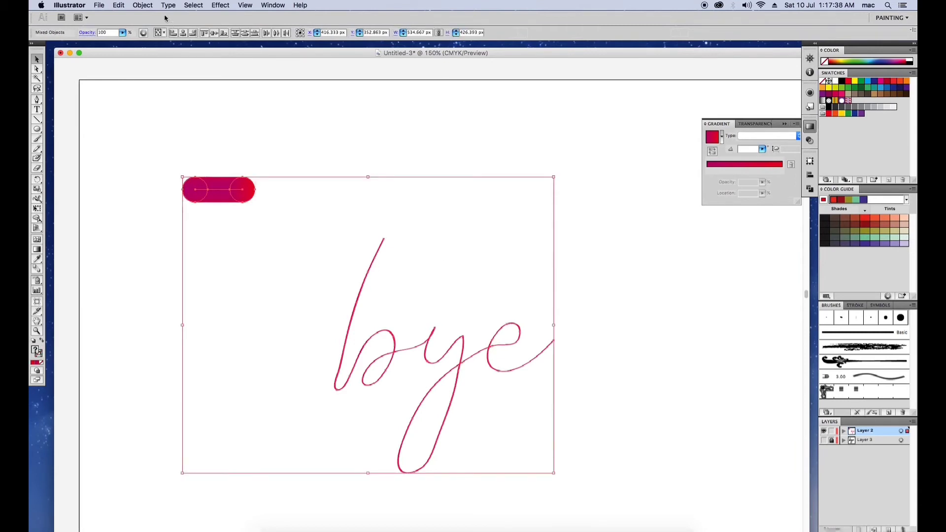
{"action": "left_click", "coordinate": [143, 6]}
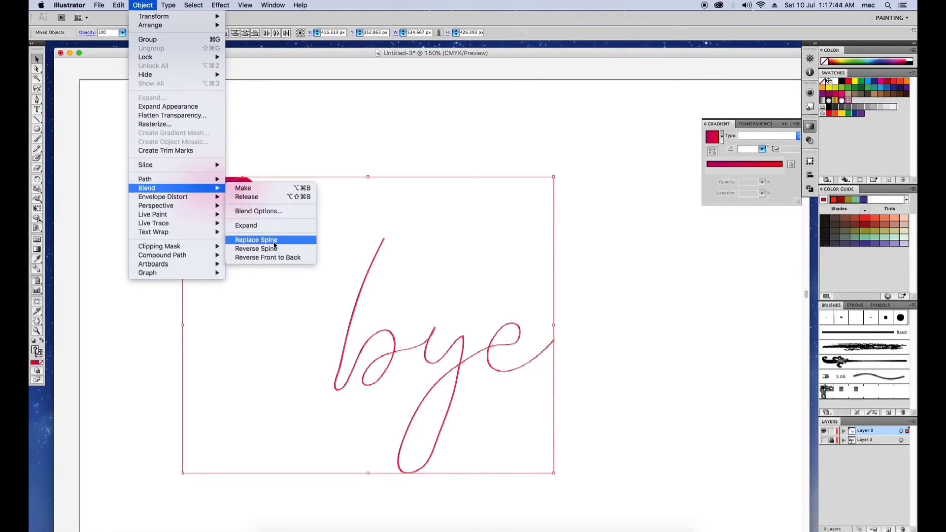
{"action": "left_click", "coordinate": [275, 244]}
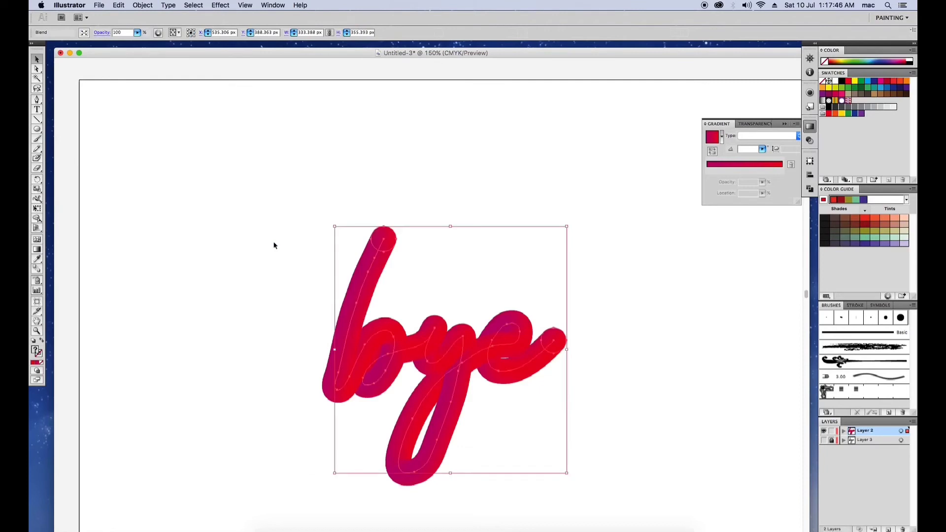
{"action": "left_click", "coordinate": [268, 245]}
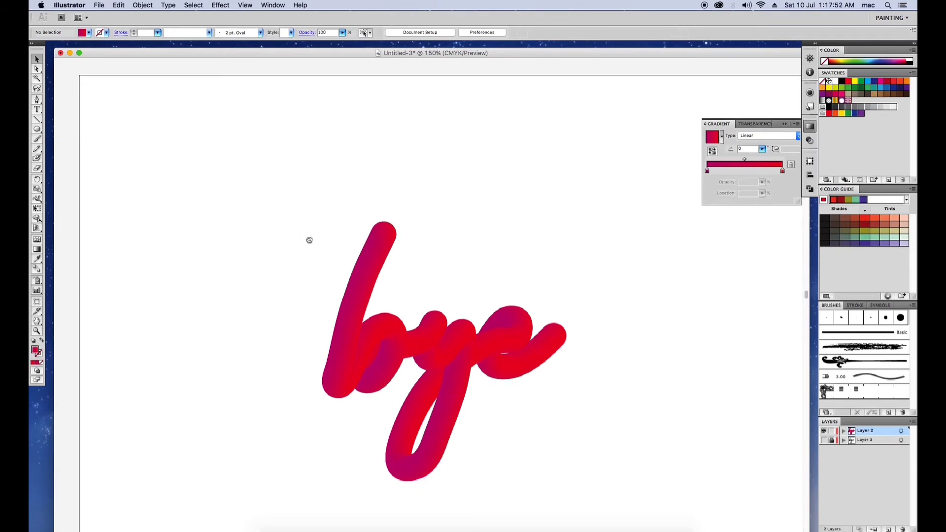
{"action": "scroll", "coordinate": [306, 217], "scroll_direction": "down", "scroll_amount": 3}
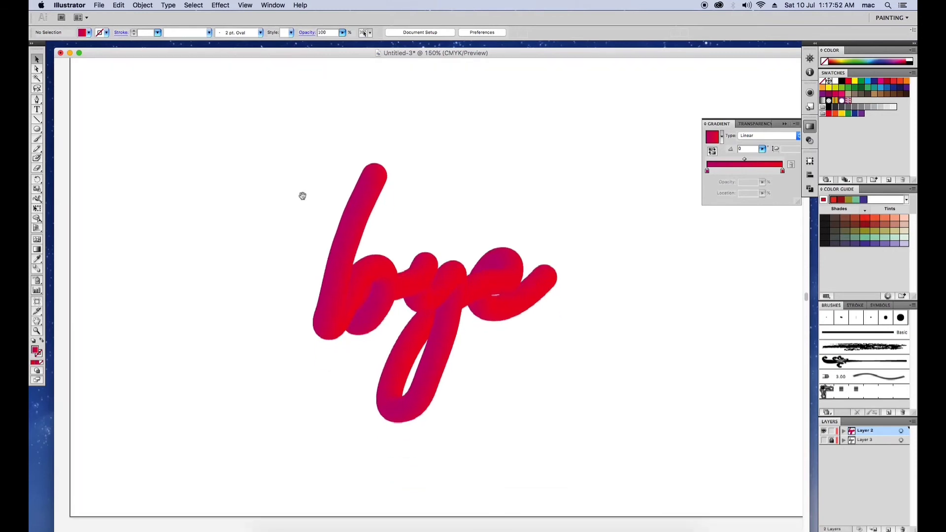
Step: Apply Reverse Front to Back and Reverse Spine to the 'bye' blend
{"action": "left_click", "coordinate": [361, 266]}
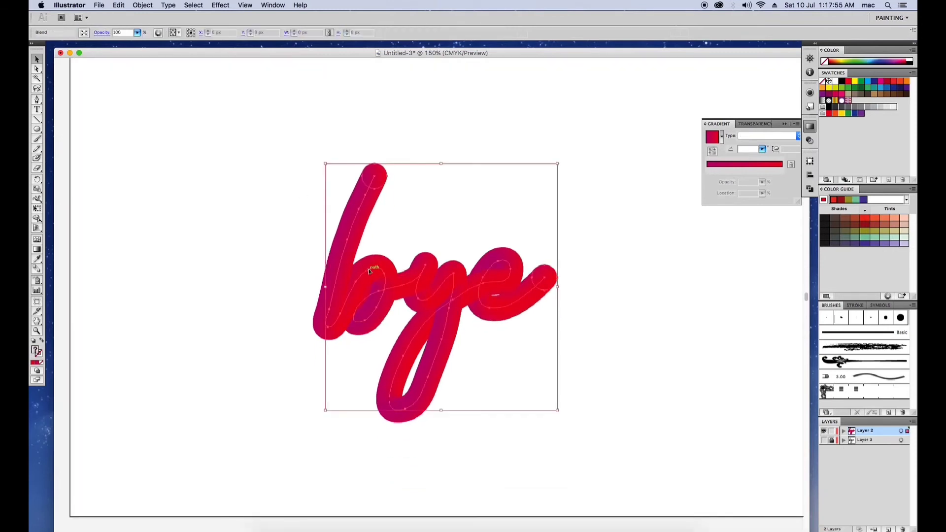
{"action": "left_click", "coordinate": [142, 5]}
{"action": "mouse_move", "coordinate": [147, 188]}
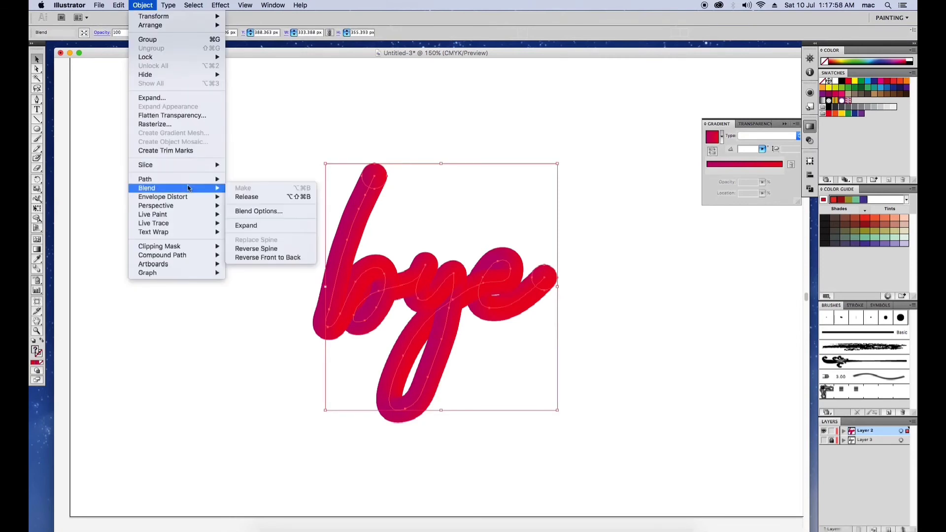
{"action": "left_click", "coordinate": [272, 257]}
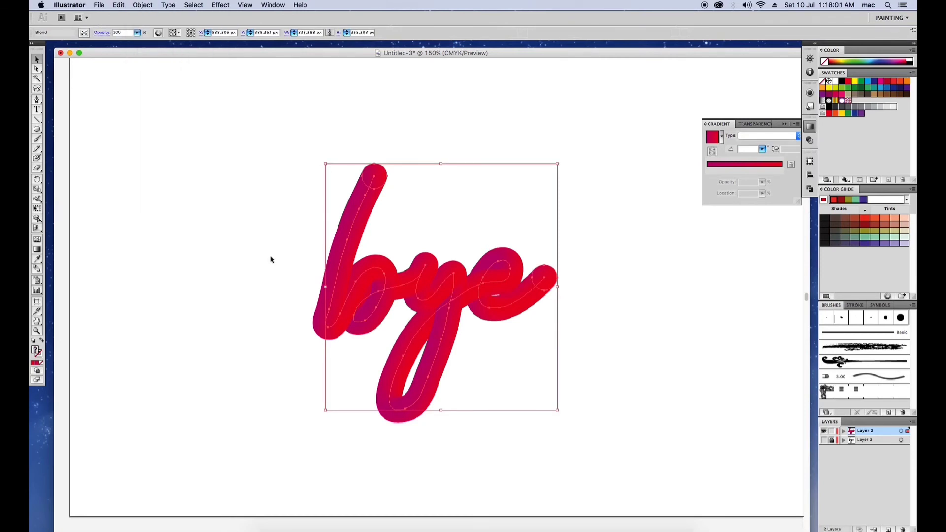
{"action": "left_click", "coordinate": [140, 4]}
{"action": "mouse_move", "coordinate": [178, 188]}
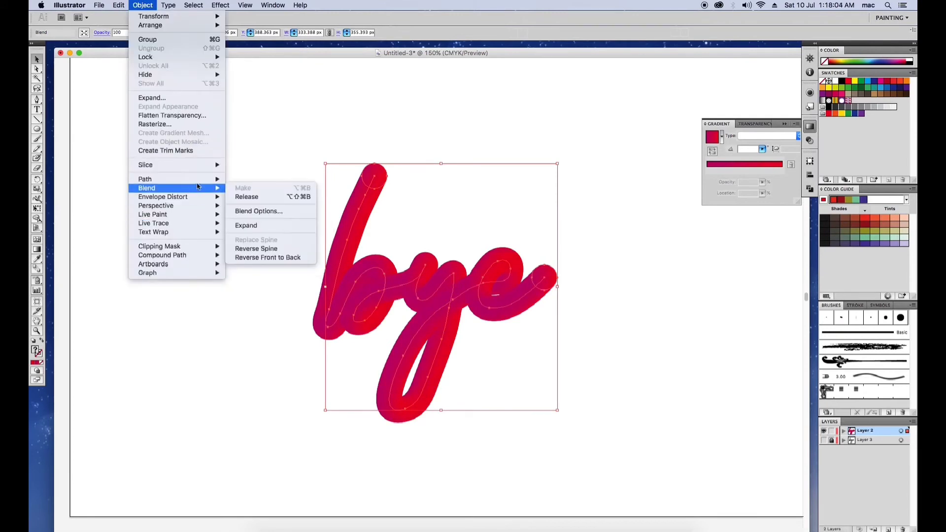
{"action": "left_click", "coordinate": [264, 249]}
{"action": "left_click", "coordinate": [262, 250]}
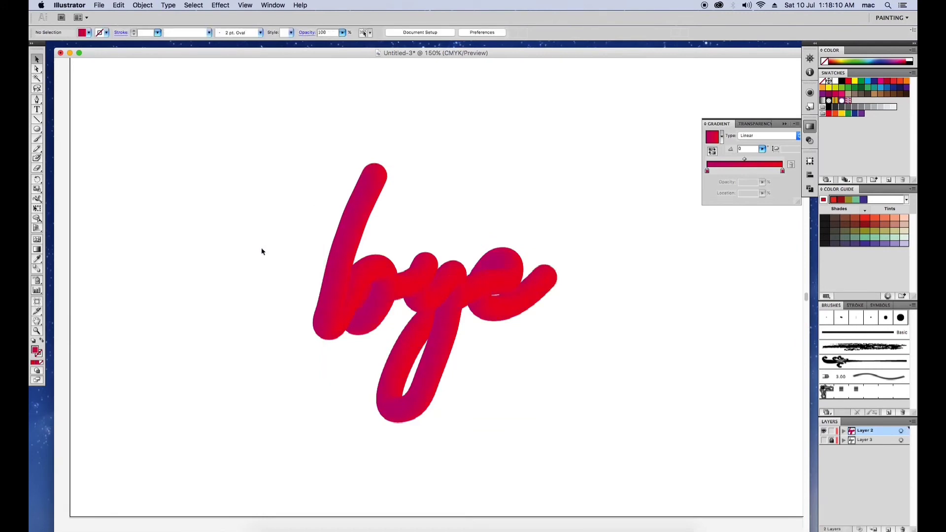
{"action": "key", "text": "super+a"}
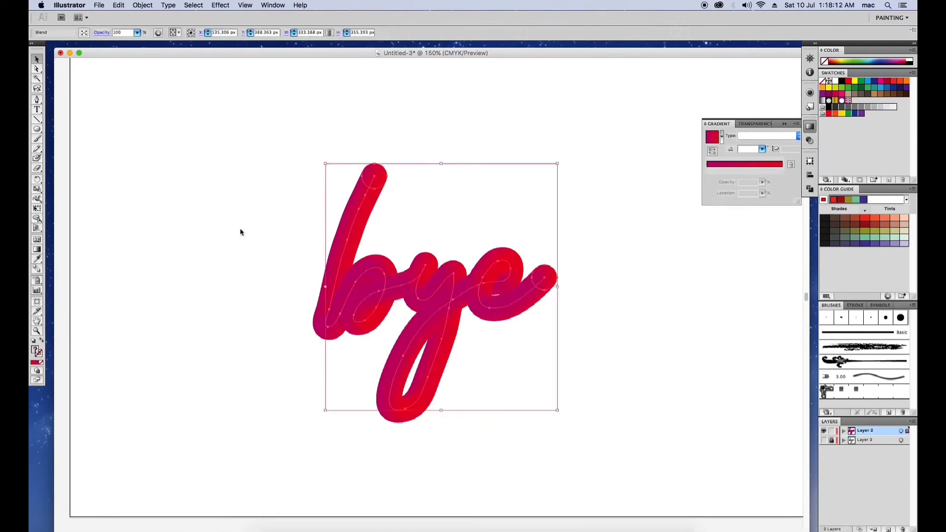
{"action": "left_click", "coordinate": [231, 226]}
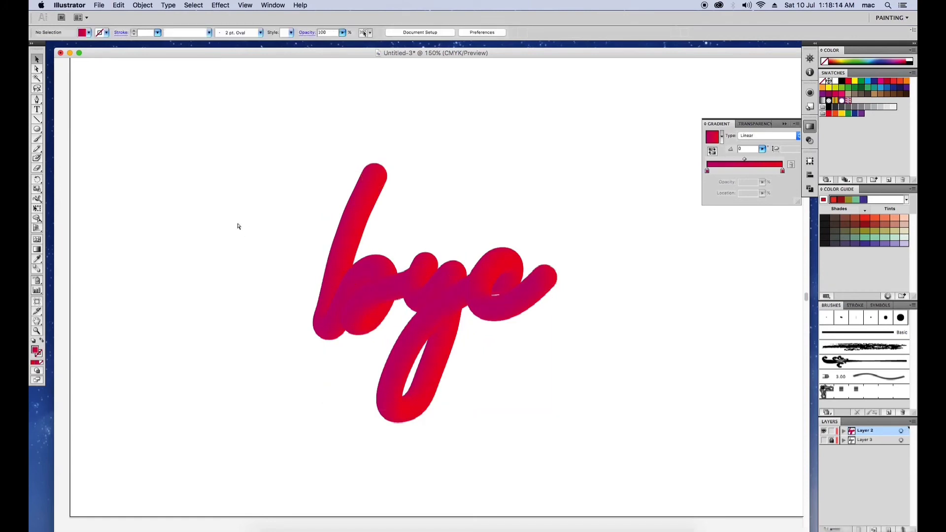
Step: Undo the spine wrap and shrink the pill blend further
{"action": "scroll", "coordinate": [249, 228], "scroll_direction": "left", "scroll_amount": 2}
{"action": "scroll", "coordinate": [249, 227], "scroll_direction": "up", "scroll_amount": 1}
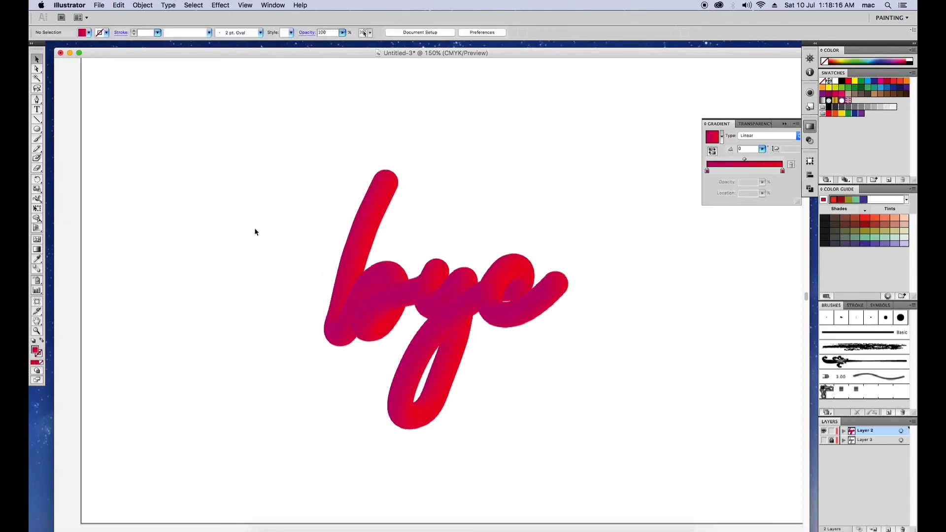
{"action": "key", "text": "super+a"}
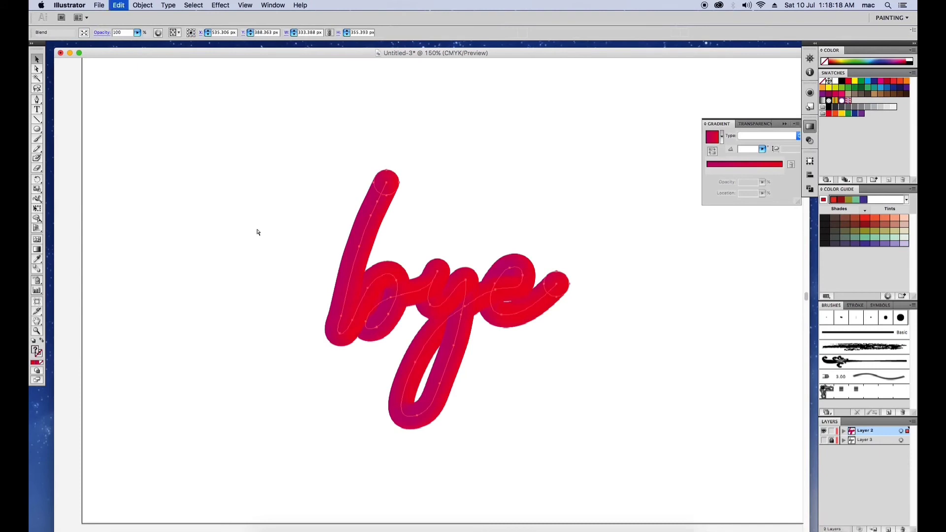
{"action": "key", "text": "super+z"}
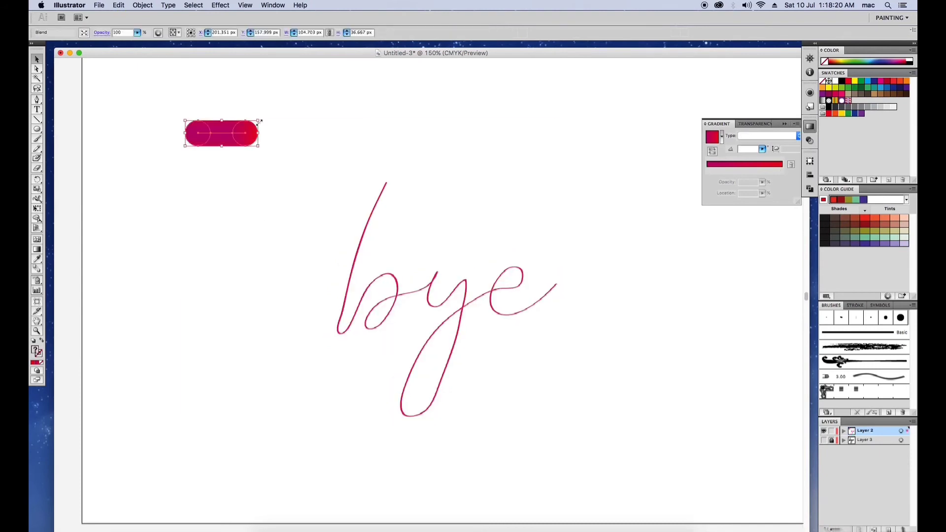
{"action": "mouse_move", "coordinate": [261, 120]}
{"action": "left_mouse_down"}
{"action": "mouse_move", "coordinate": [241, 127]}
{"action": "mouse_move", "coordinate": [262, 131]}
{"action": "left_mouse_up"}
Step: Use Replace Spine to run the resized pill blend along the 'bye' path
{"action": "left_click_drag", "start_coordinate": [203, 117], "coordinate": [413, 274]}
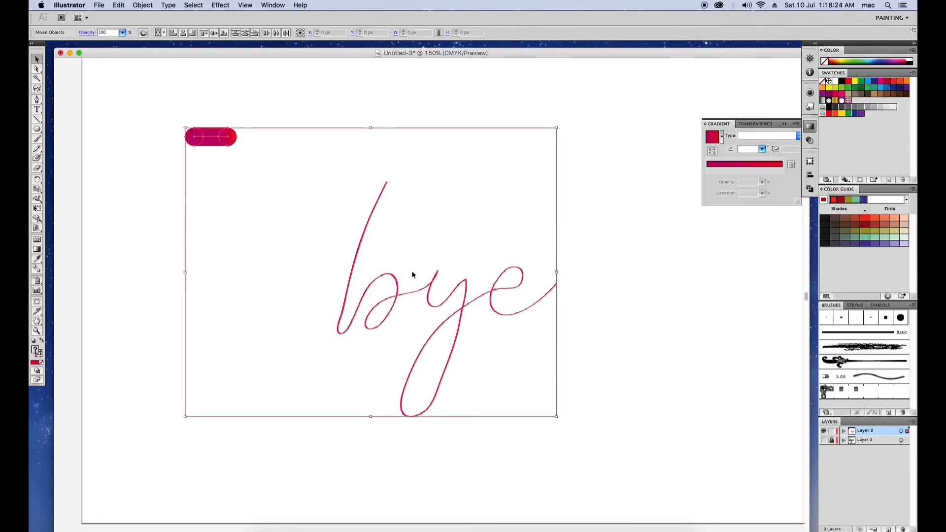
{"action": "left_click", "coordinate": [142, 5]}
{"action": "mouse_move", "coordinate": [147, 188]}
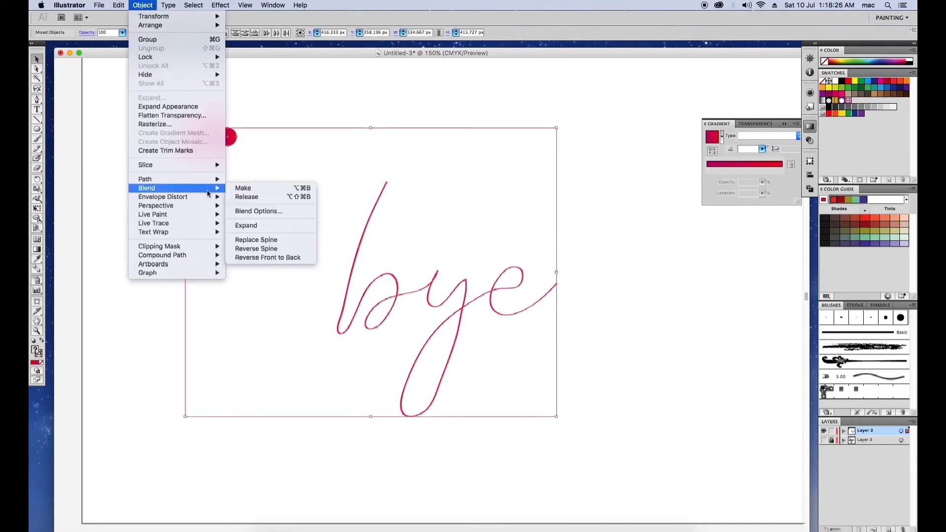
{"action": "left_click", "coordinate": [256, 241]}
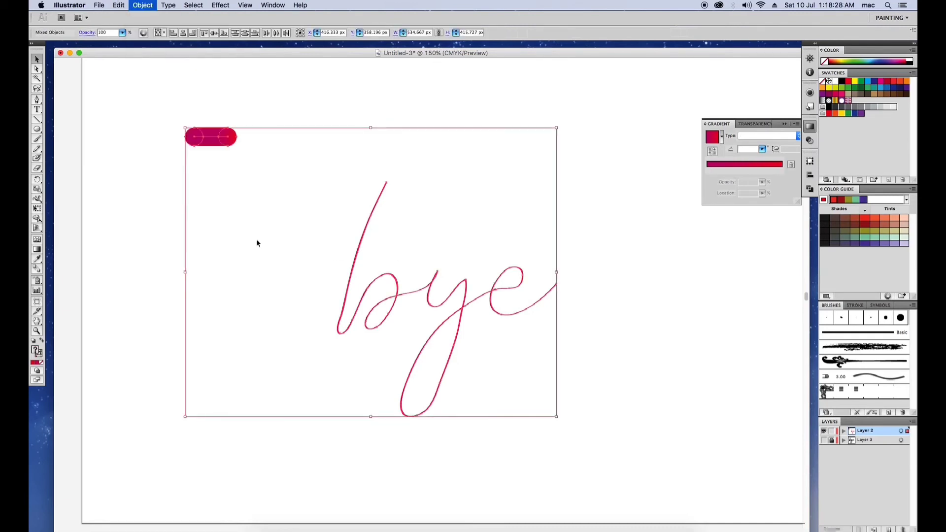
{"action": "left_click", "coordinate": [252, 250]}
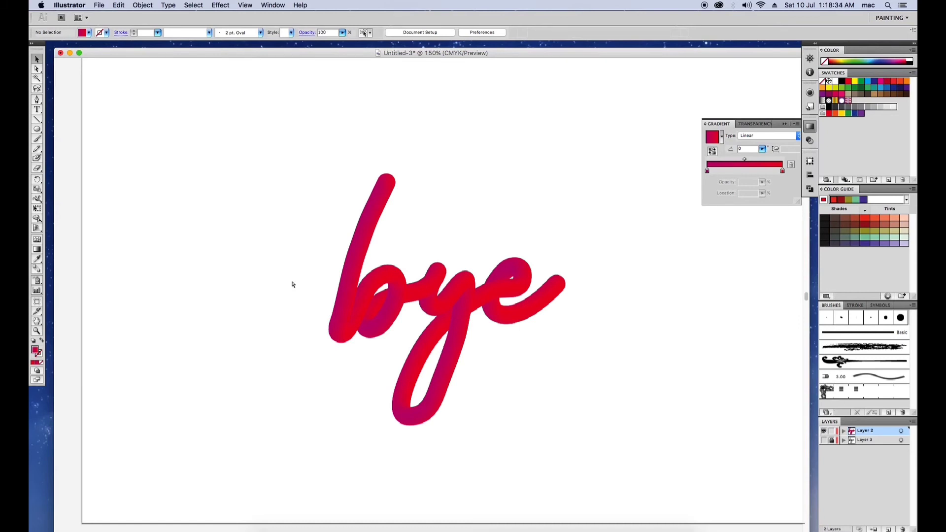
Step: Scale up the 'bye' blend and move it toward the artboard centre
{"action": "key", "text": "super+minus"}
{"action": "key", "text": "super+minus"}
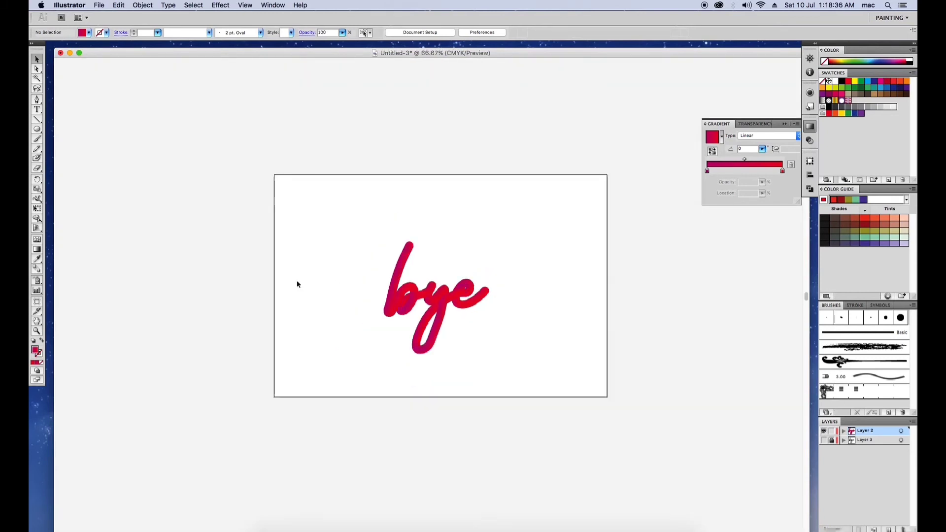
{"action": "left_click_drag", "start_coordinate": [335, 235], "coordinate": [507, 369]}
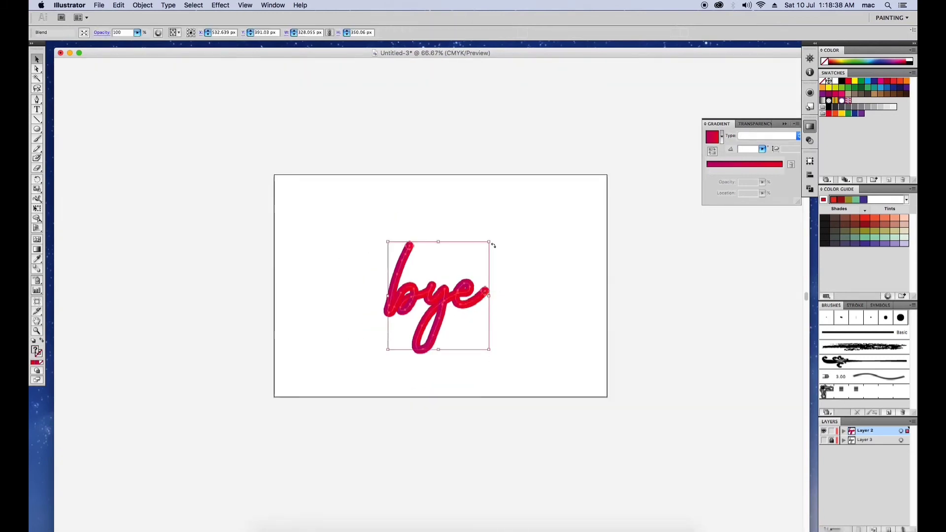
{"action": "left_click_drag", "start_coordinate": [491, 246], "coordinate": [533, 198]}
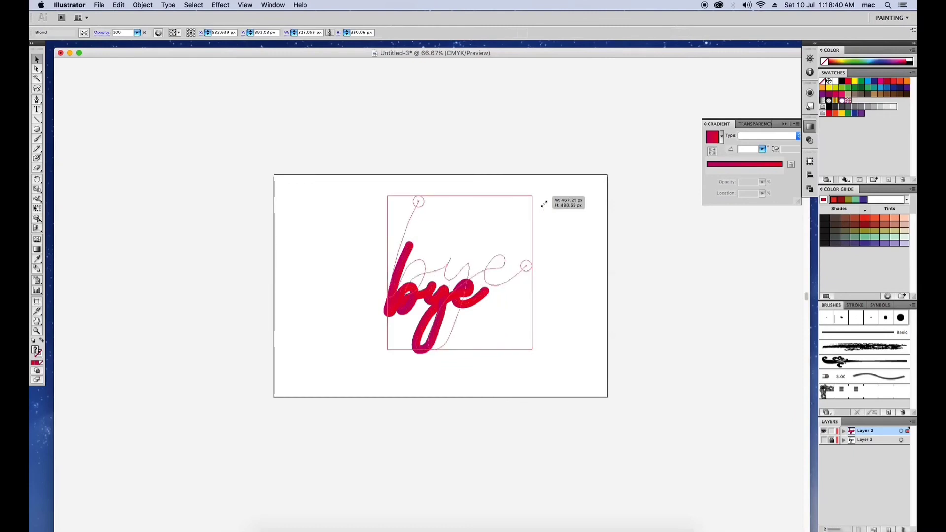
{"action": "left_click_drag", "start_coordinate": [494, 265], "coordinate": [475, 277]}
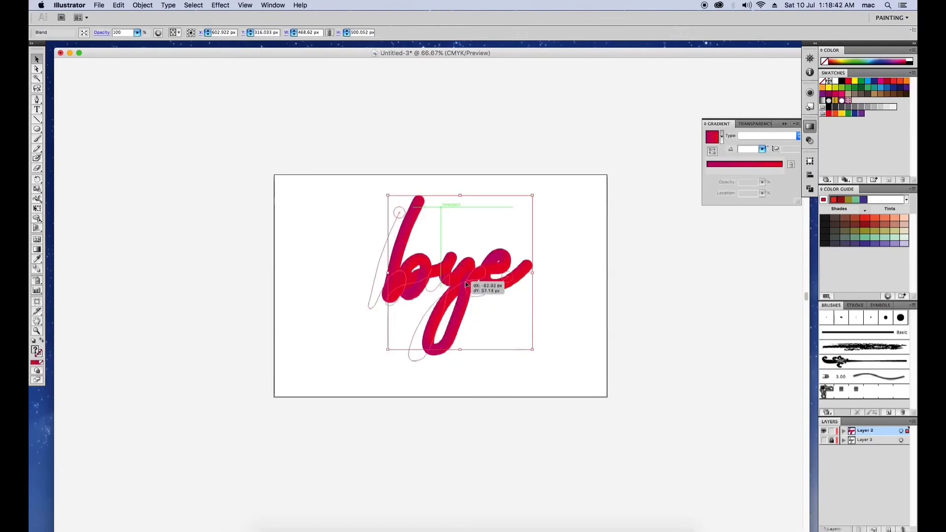
{"action": "left_click", "coordinate": [591, 281]}
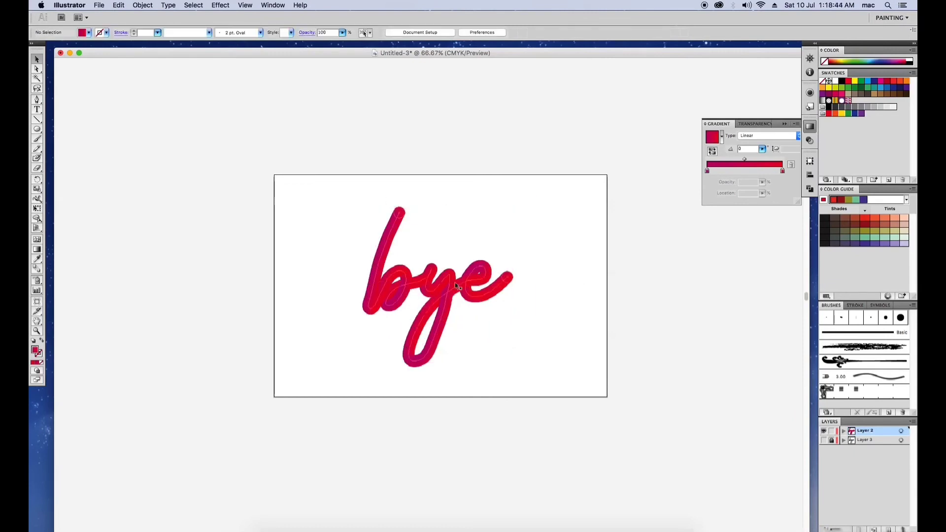
Step: Lock the layer holding the 'bye' lettering and add a new empty layer
{"action": "left_click", "coordinate": [472, 289]}
{"action": "left_click", "coordinate": [584, 260]}
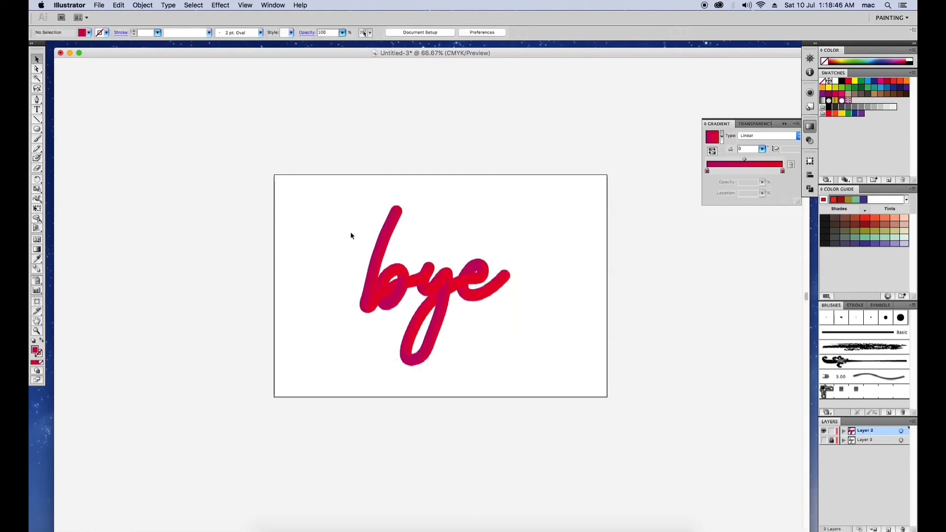
{"action": "left_click", "coordinate": [831, 431]}
{"action": "left_click", "coordinate": [888, 530]}
Step: Move the new layer below the lettering layer and draw a full-artboard rectangle on it
{"action": "left_click_drag", "start_coordinate": [866, 440], "coordinate": [864, 447]}
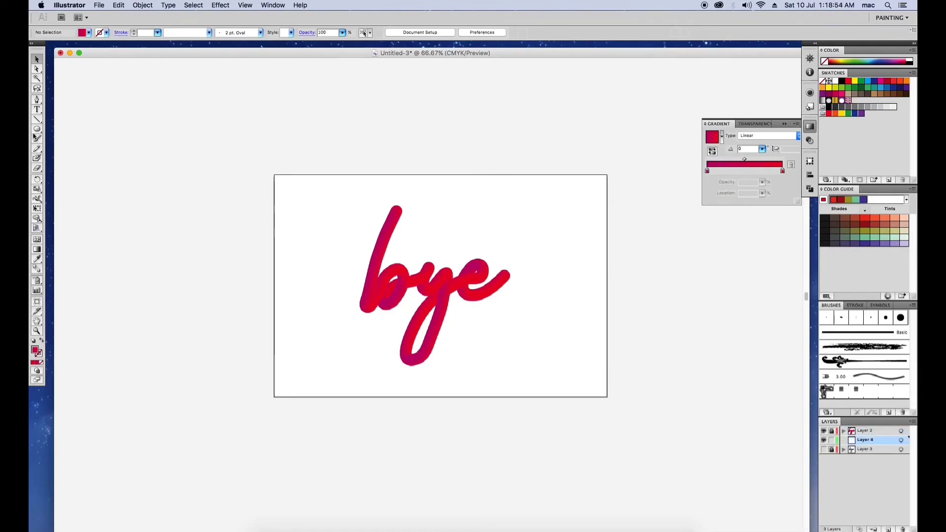
{"action": "left_click_drag", "start_coordinate": [37, 130], "coordinate": [65, 136]}
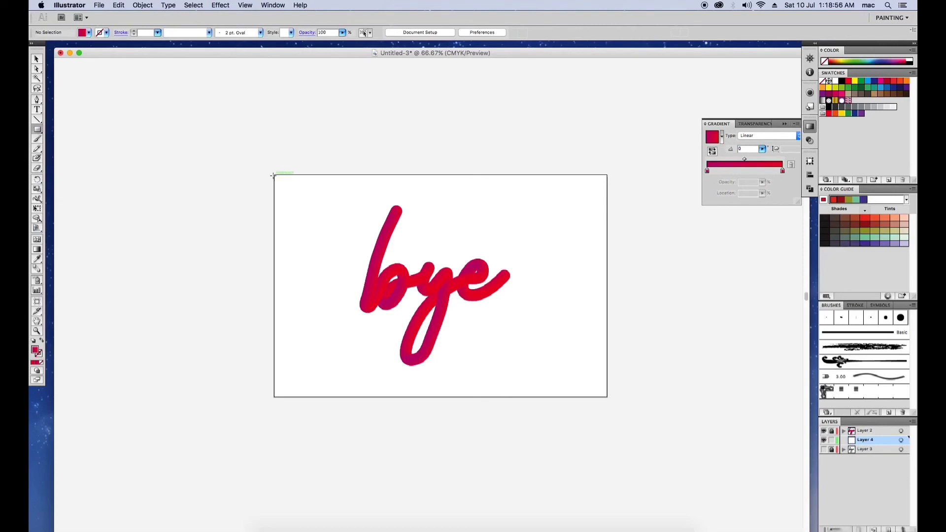
{"action": "left_click_drag", "start_coordinate": [275, 175], "coordinate": [608, 397]}
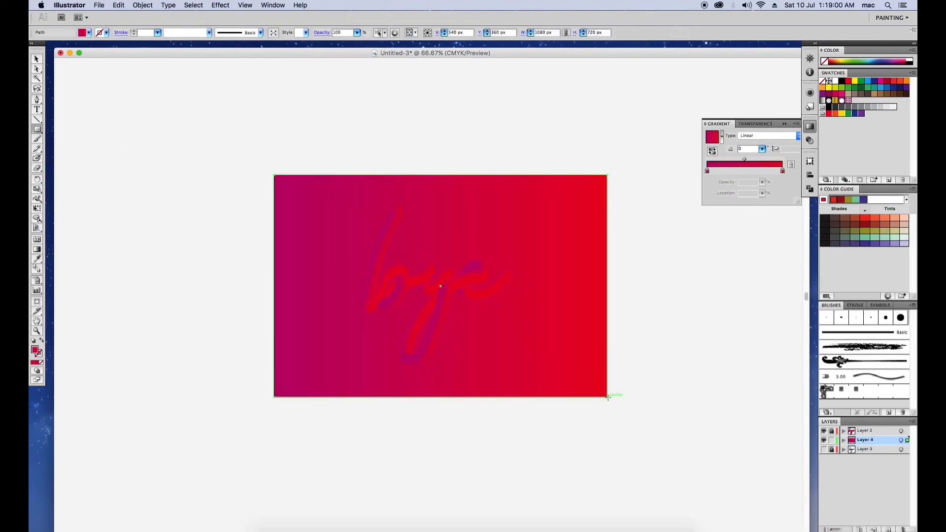
Step: Set the rectangle's gradient type to Radial
{"action": "key", "text": "v"}
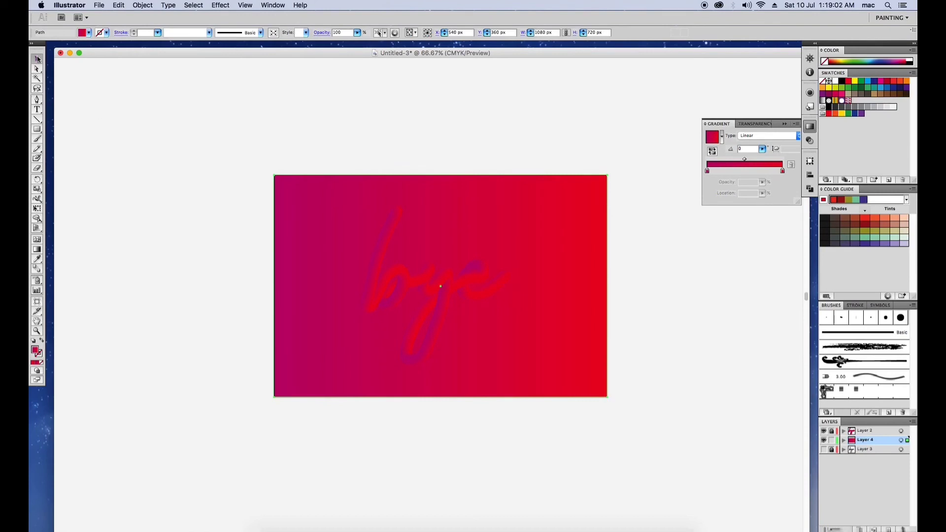
{"action": "left_click", "coordinate": [748, 136]}
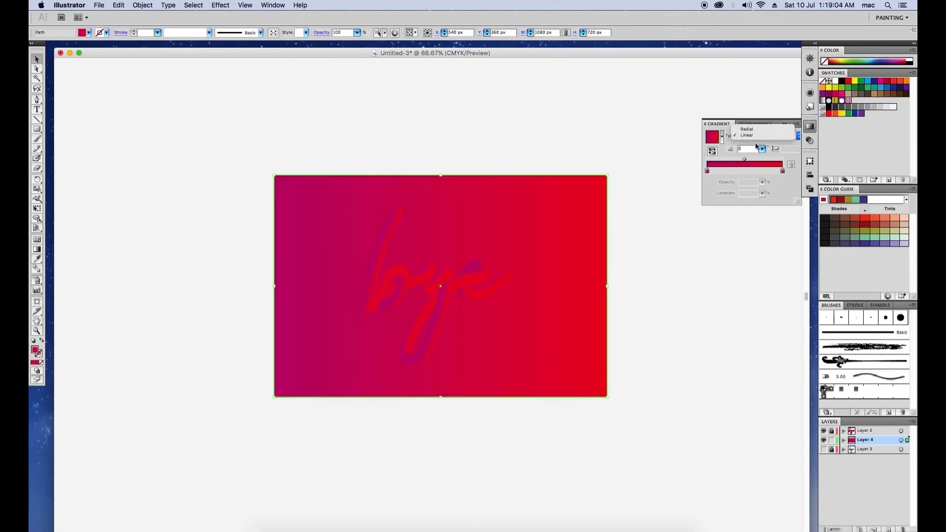
{"action": "left_click", "coordinate": [756, 133]}
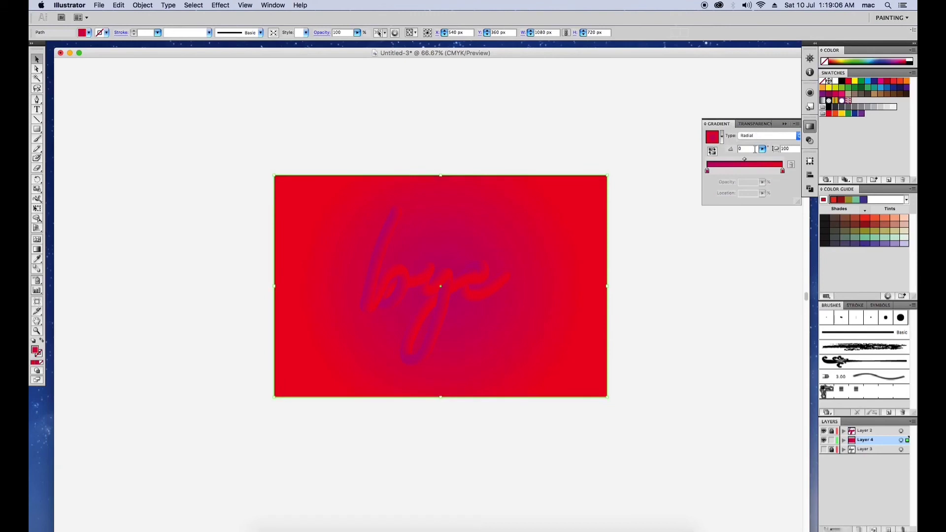
Step: Make the outer gradient stop dark blue
{"action": "left_click", "coordinate": [782, 172]}
{"action": "double_click", "coordinate": [783, 171]}
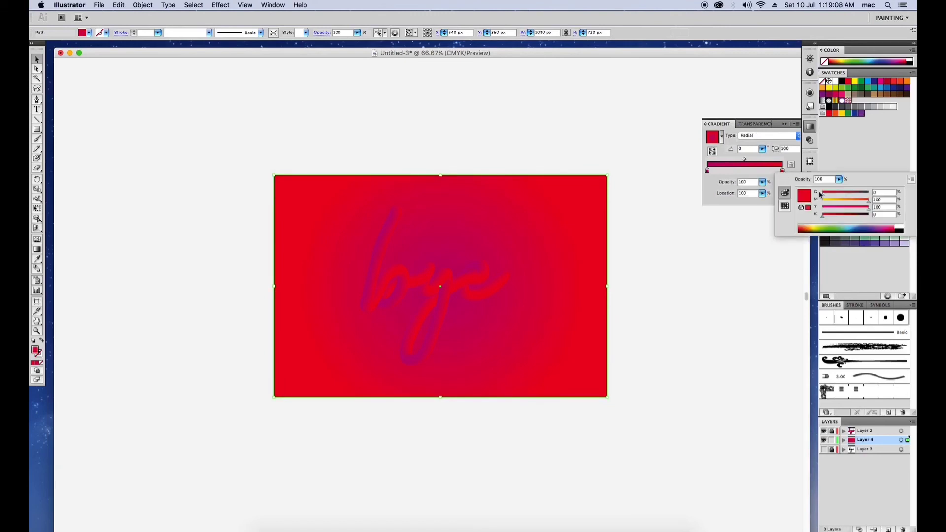
{"action": "left_click", "coordinate": [866, 225]}
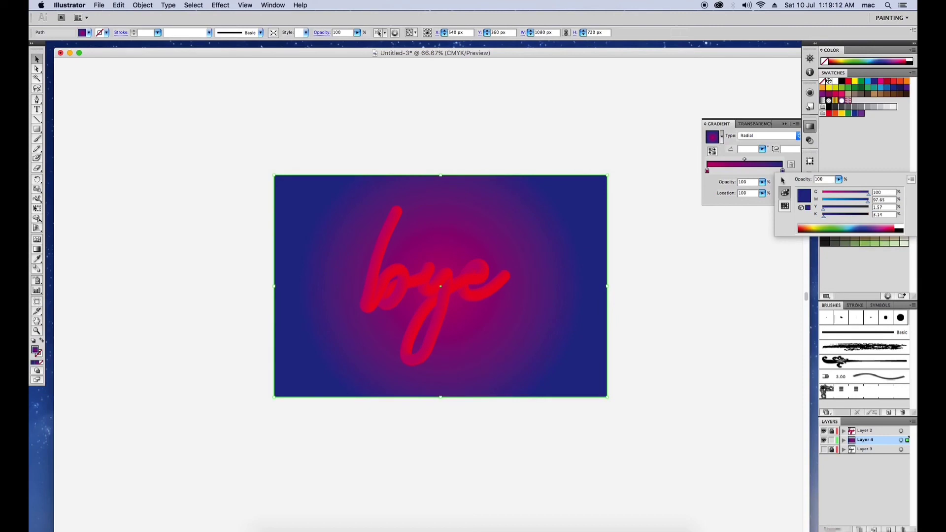
Step: Make the centre gradient stop purple, then deselect the background
{"action": "left_click", "coordinate": [708, 171]}
{"action": "double_click", "coordinate": [707, 172]}
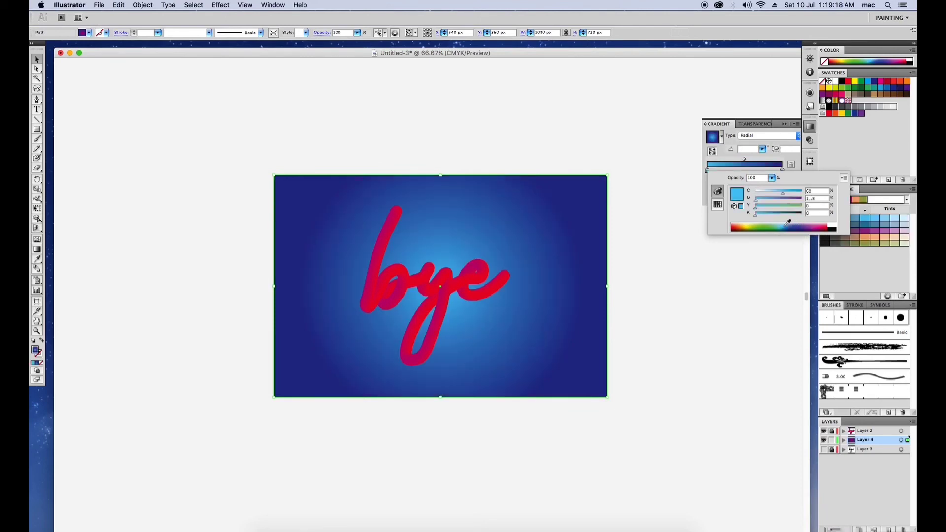
{"action": "left_click", "coordinate": [789, 223]}
{"action": "left_click", "coordinate": [810, 223]}
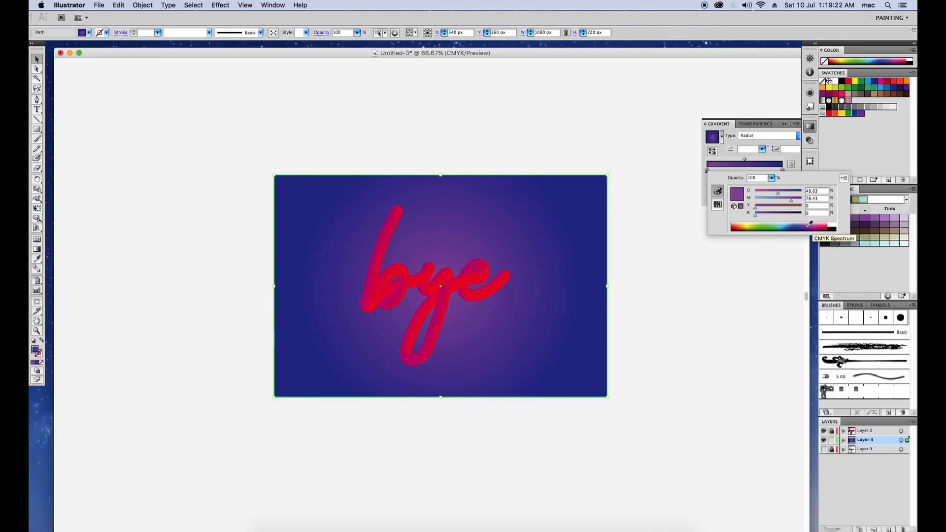
{"action": "left_click", "coordinate": [158, 103]}
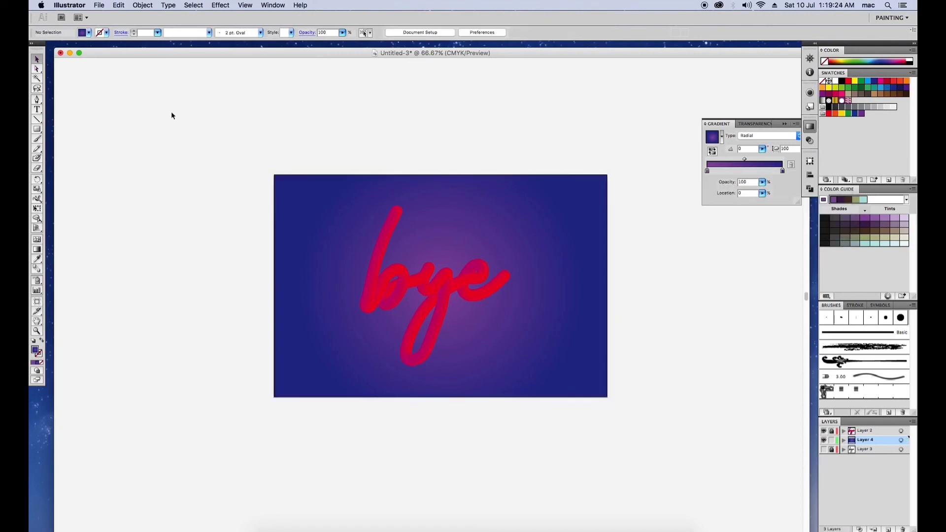
{"action": "key", "text": "super+1"}
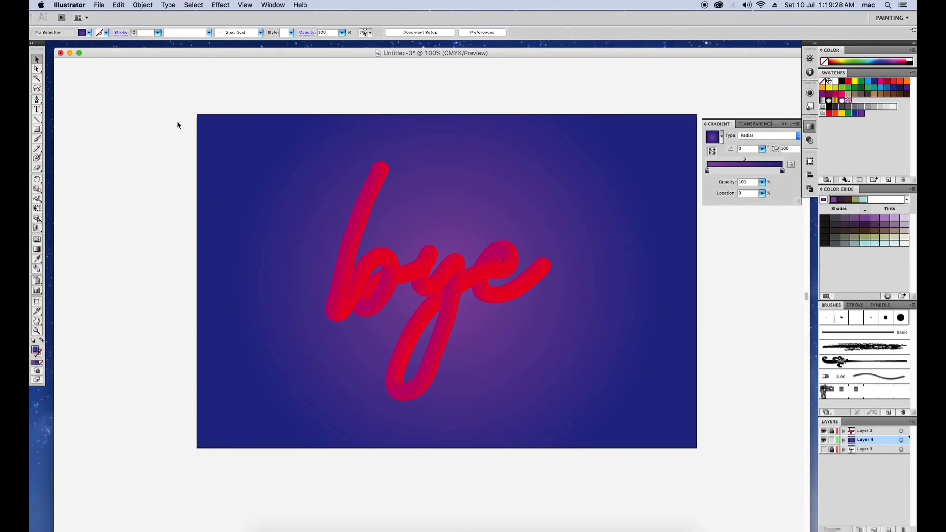
{"action": "left_click", "coordinate": [387, 262]}
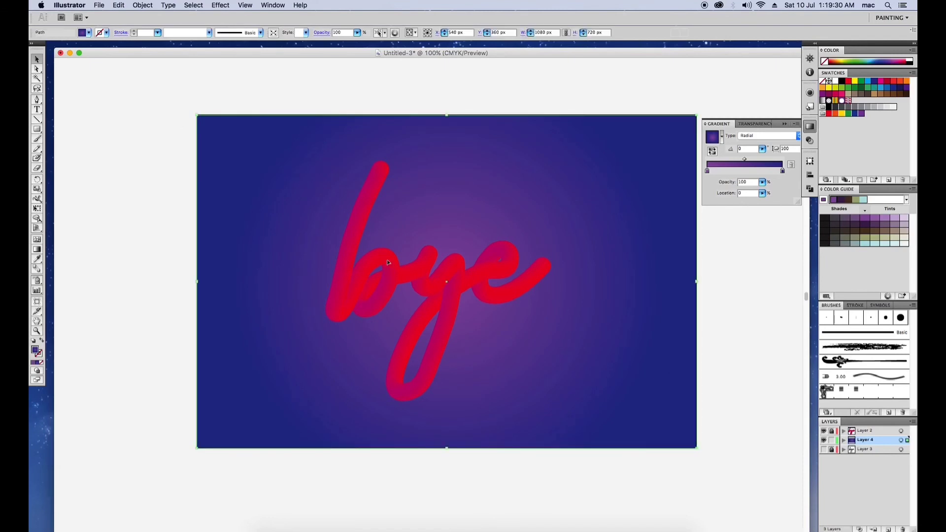
{"action": "left_click", "coordinate": [154, 227]}
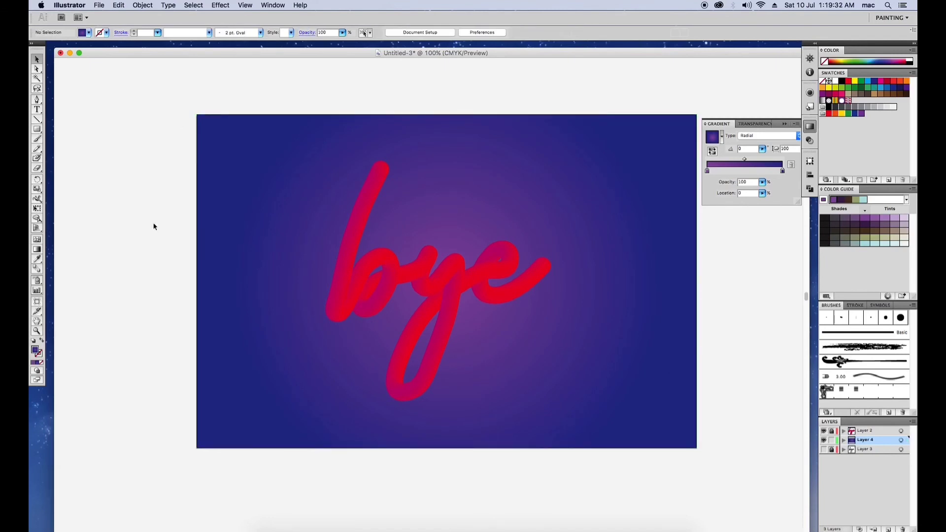